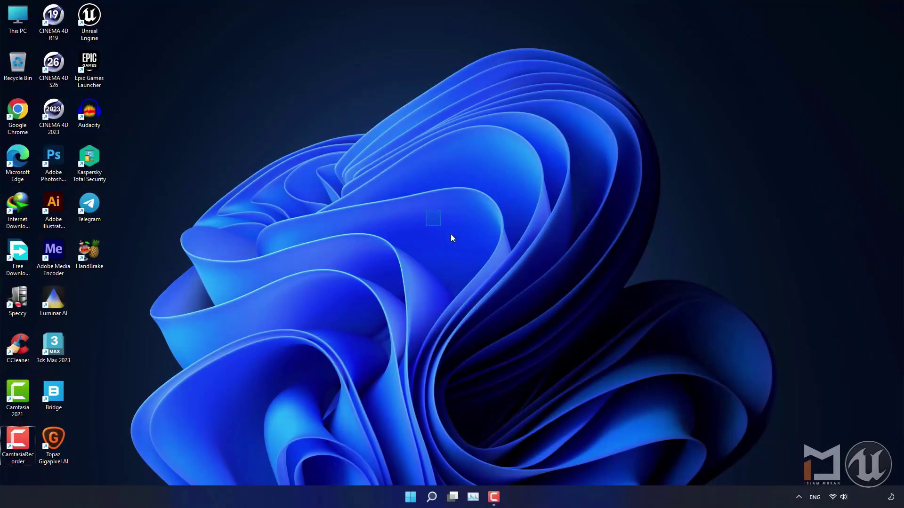
Launch Unreal Engine 5 from its desktop icon and browse the Project Browser's recent projects.
{"action": "left_click_drag", "start_coordinate": [451, 238], "coordinate": [475, 258]}
{"action": "double_click", "coordinate": [101, 29]}
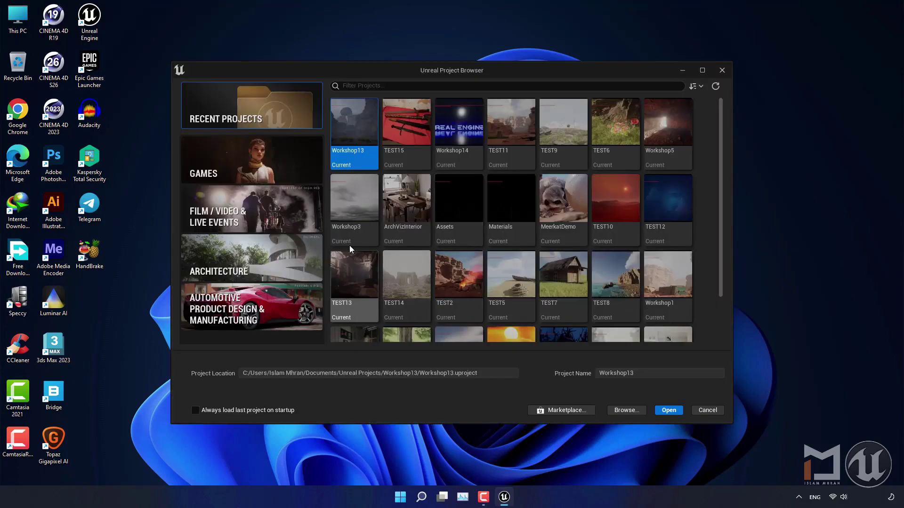
{"action": "scroll", "coordinate": [587, 280], "scroll_direction": "down", "scroll_amount": 2}
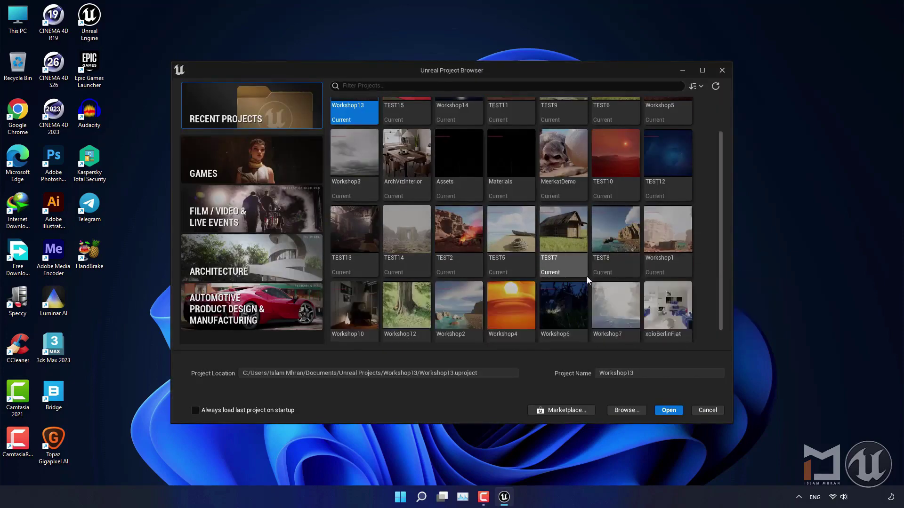
Create a Blank game project named Workshop17 from the Games templates.
{"action": "left_click", "coordinate": [276, 170]}
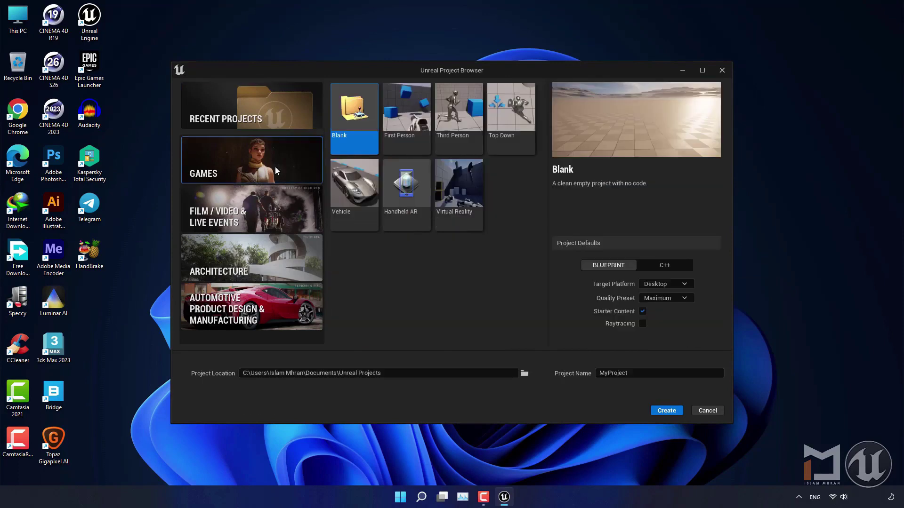
{"action": "left_click", "coordinate": [607, 373]}
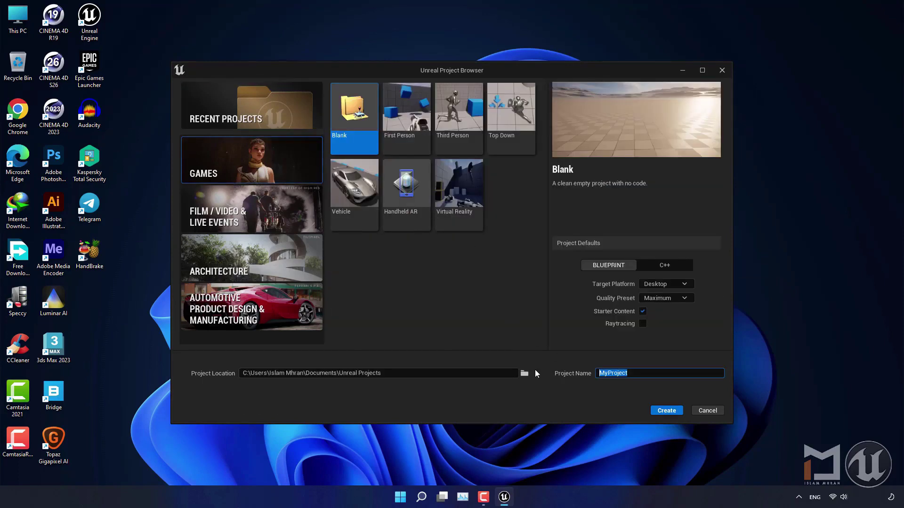
{"action": "key", "text": "BackSpace"}
{"action": "type", "text": "W"}
{"action": "type", "text": "orksh"}
{"action": "type", "text": "op1"}
{"action": "key", "text": "BackSpace"}
{"action": "type", "text": "2"}
{"action": "double_click", "coordinate": [617, 373]}
{"action": "left_click", "coordinate": [649, 370]}
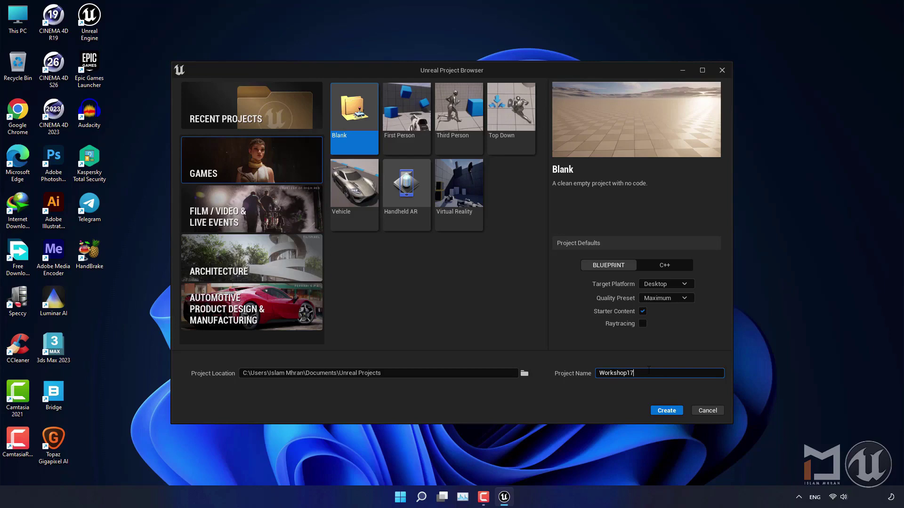
{"action": "left_click", "coordinate": [669, 413]}
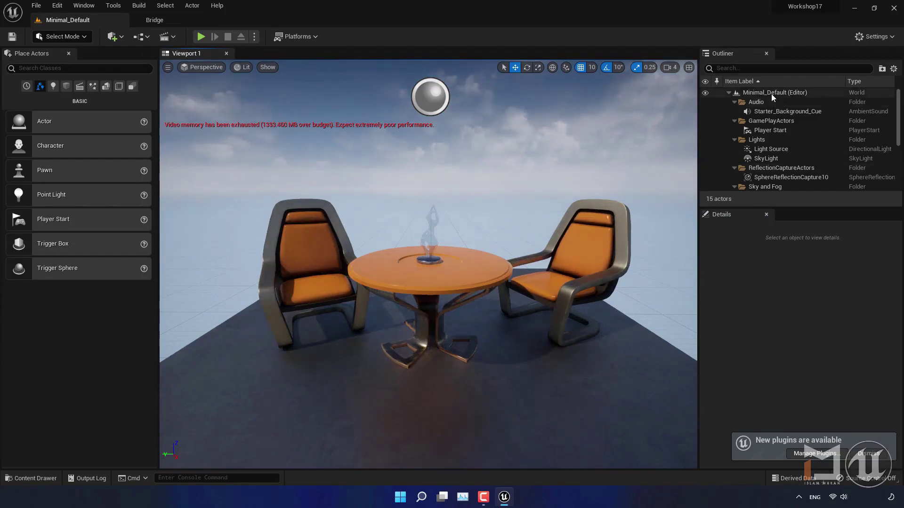
Delete every actor in the Minimal_Default level, confirming with Yes All.
{"action": "scroll", "coordinate": [784, 141], "scroll_direction": "down", "scroll_amount": 3}
{"action": "scroll", "coordinate": [784, 140], "scroll_direction": "down", "scroll_amount": 3}
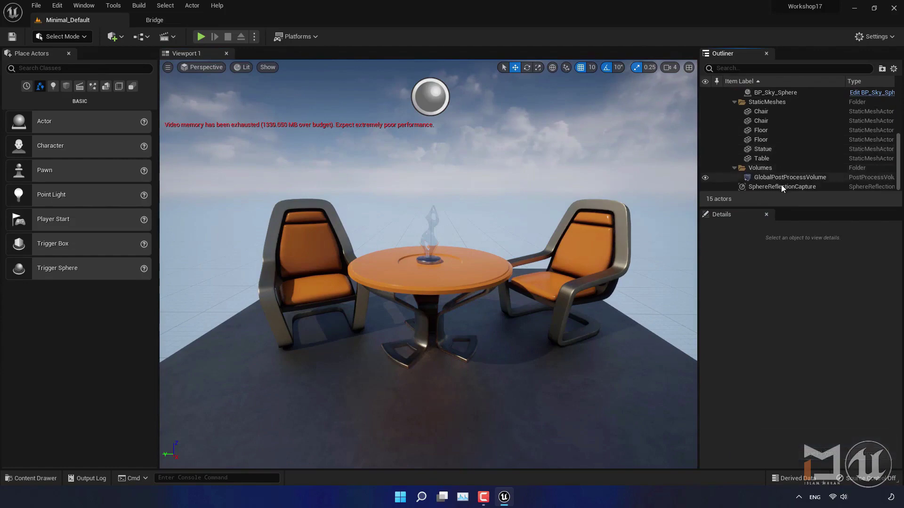
{"action": "key", "text": "ctrl+a"}
{"action": "key", "text": "Delete"}
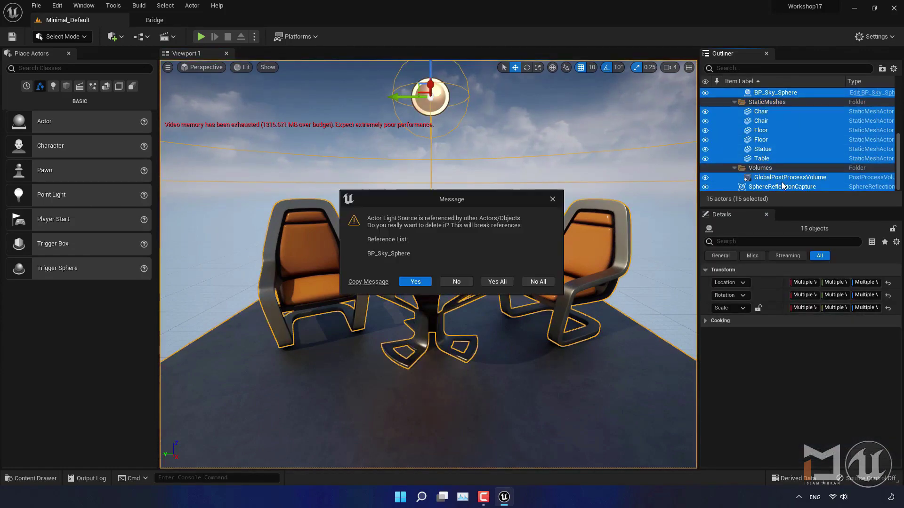
{"action": "left_click", "coordinate": [500, 280]}
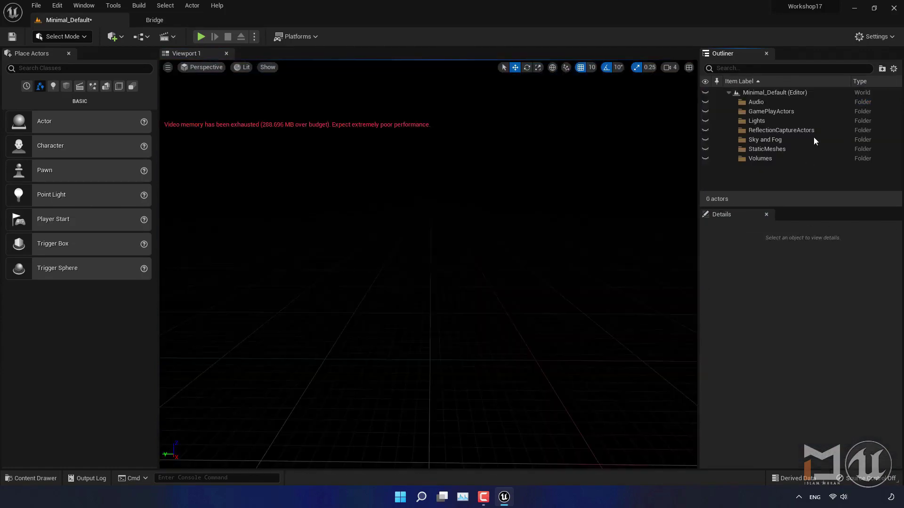
Select and delete the leftover empty Outliner folders.
{"action": "left_click", "coordinate": [783, 93]}
{"action": "left_click", "coordinate": [765, 158], "text": "shift"}
{"action": "key", "text": "Delete"}
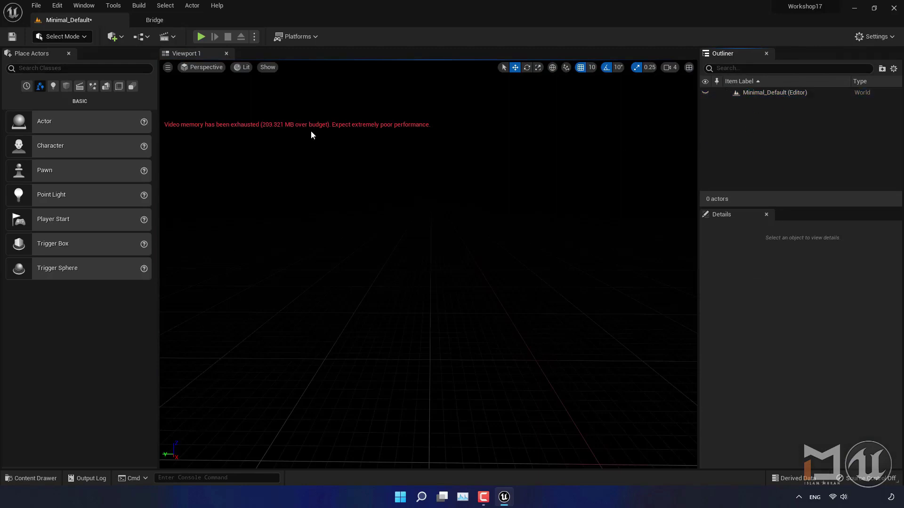
{"action": "left_click", "coordinate": [83, 6]}
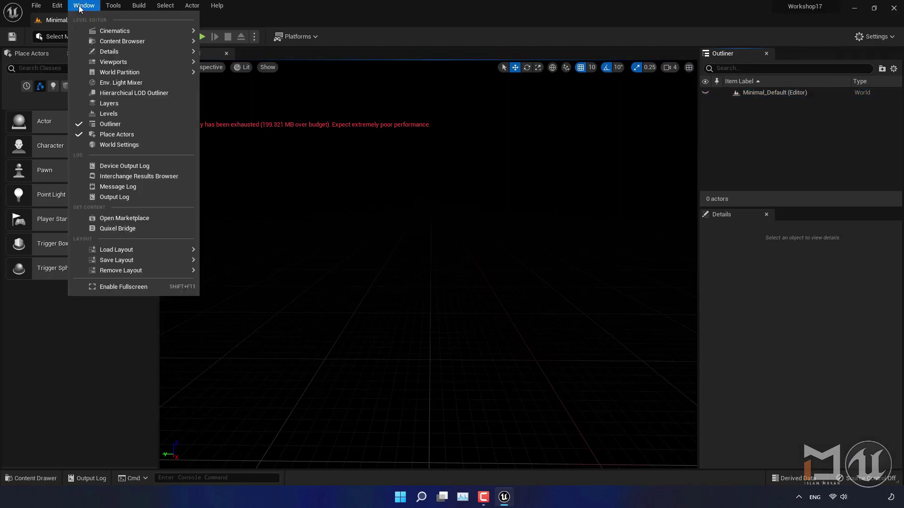
Use the Env. Light Mixer to add sky light, directional light, sky atmosphere, height fog and volumetric clouds.
{"action": "left_click", "coordinate": [124, 83]}
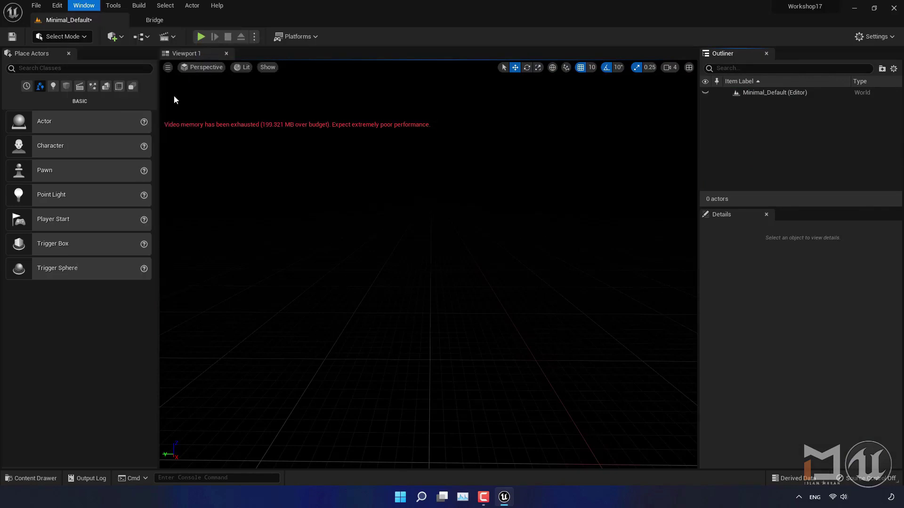
{"action": "left_click", "coordinate": [399, 132]}
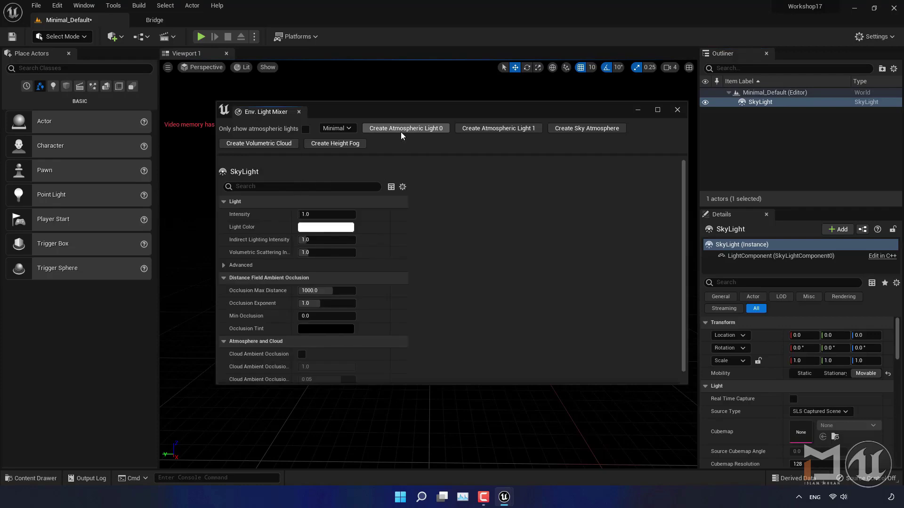
{"action": "left_click", "coordinate": [401, 132]}
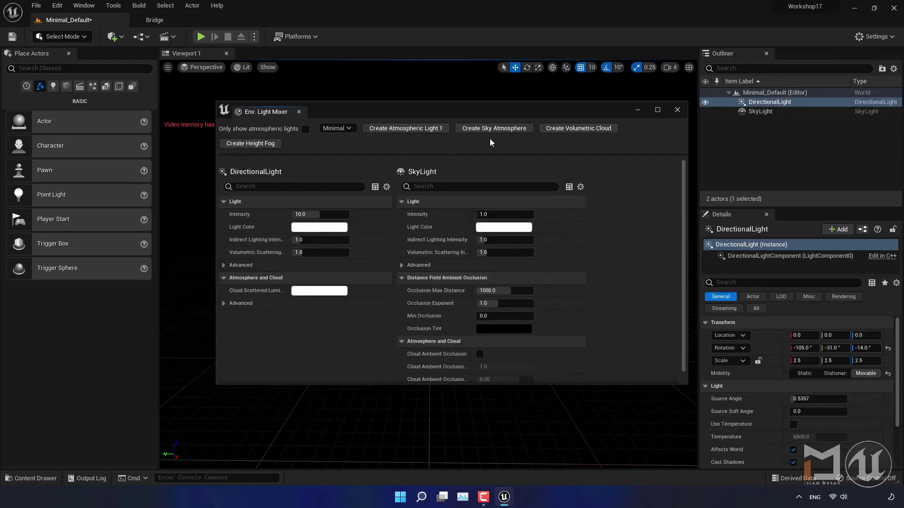
{"action": "left_click", "coordinate": [495, 133]}
{"action": "left_click", "coordinate": [566, 131]}
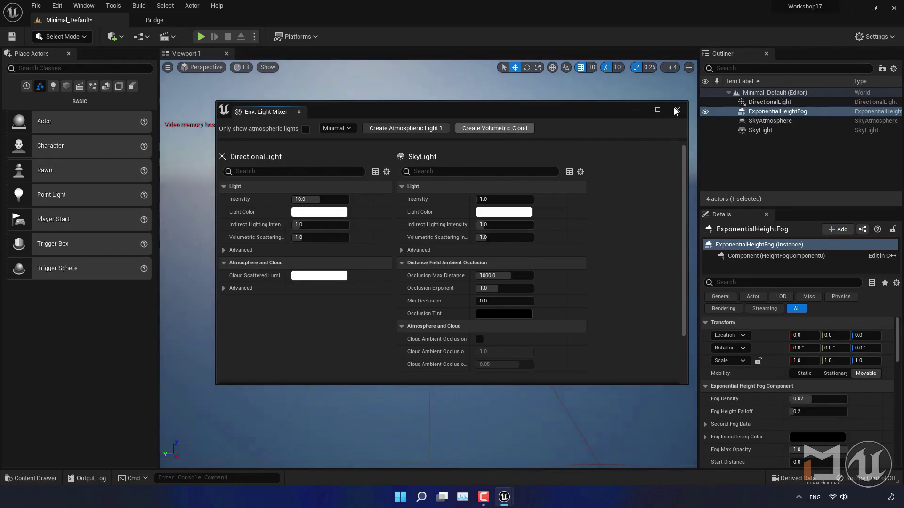
{"action": "left_click", "coordinate": [494, 128]}
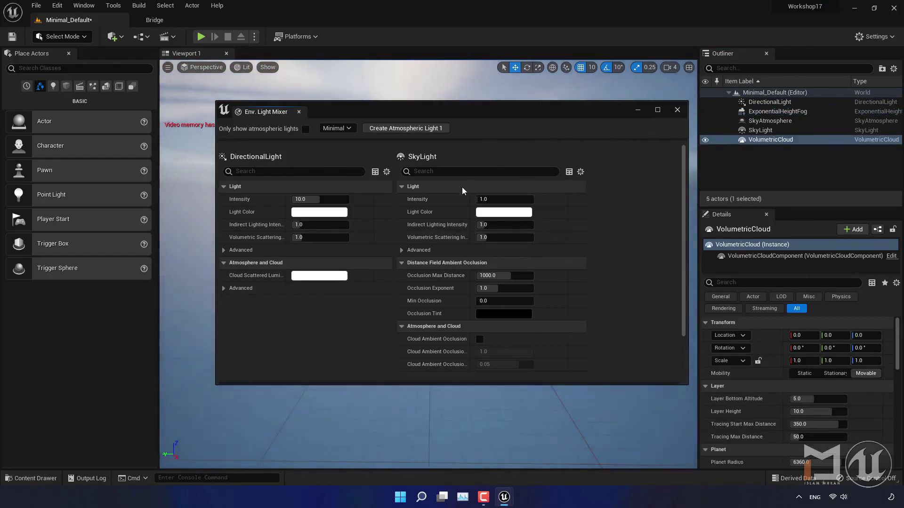
{"action": "left_click", "coordinate": [677, 110]}
{"action": "right_click_drag", "start_coordinate": [502, 231], "coordinate": [504, 202]}
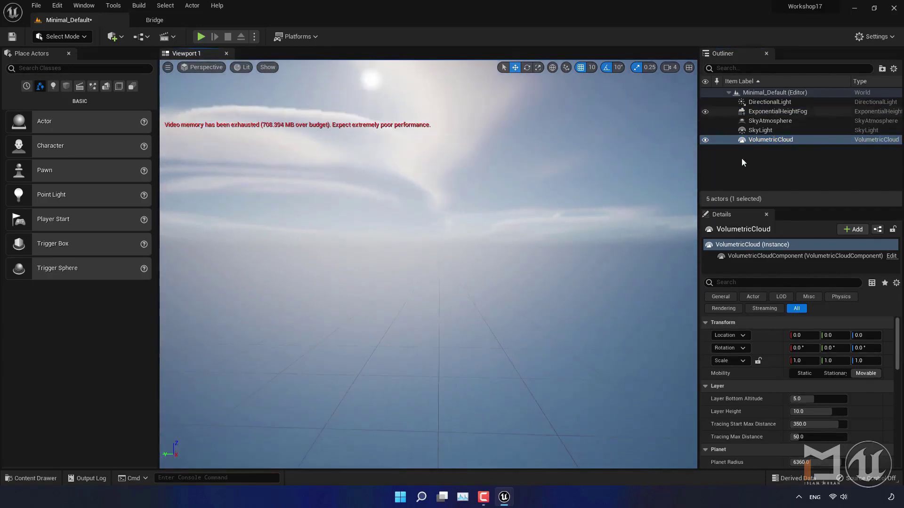
{"action": "right_click_drag", "start_coordinate": [448, 283], "coordinate": [463, 283]}
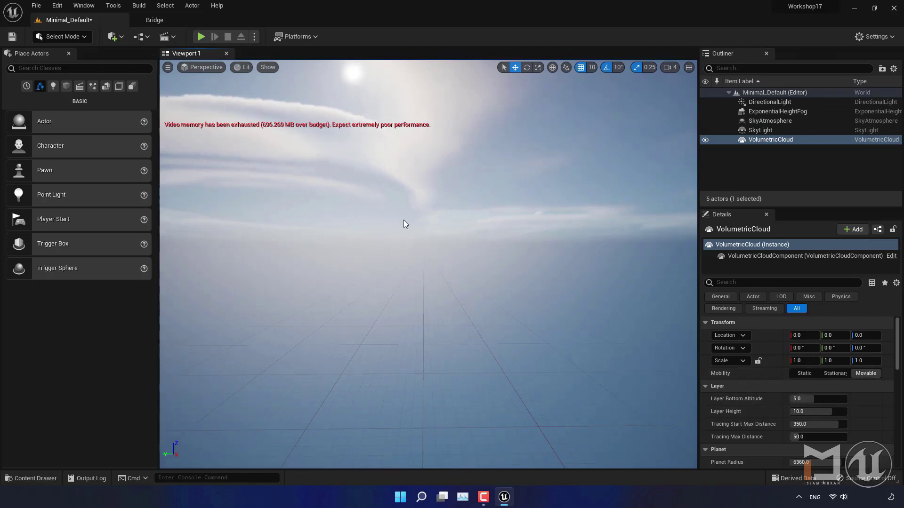
Place a cube in the level and give it a uniform scale of 5.
{"action": "left_click", "coordinate": [113, 37]}
{"action": "mouse_move", "coordinate": [149, 140]}
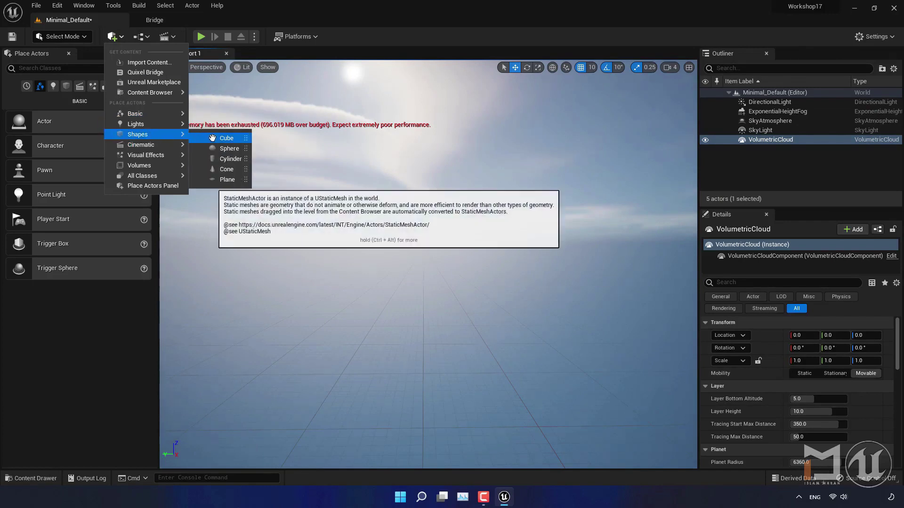
{"action": "left_click_drag", "start_coordinate": [226, 138], "coordinate": [430, 239]}
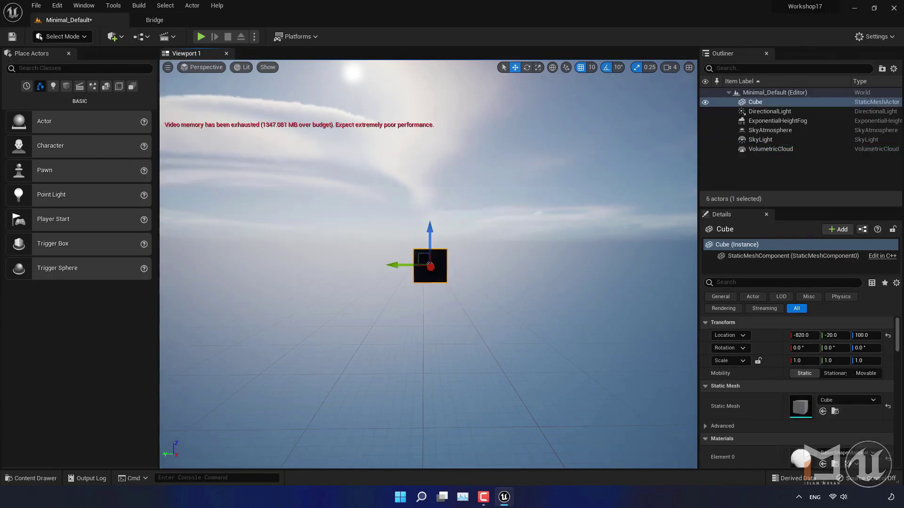
{"action": "mouse_move", "coordinate": [484, 337]}
{"action": "left_mouse_down"}
{"action": "mouse_move", "coordinate": [480, 320]}
{"action": "mouse_move", "coordinate": [466, 320]}
{"action": "left_mouse_up"}
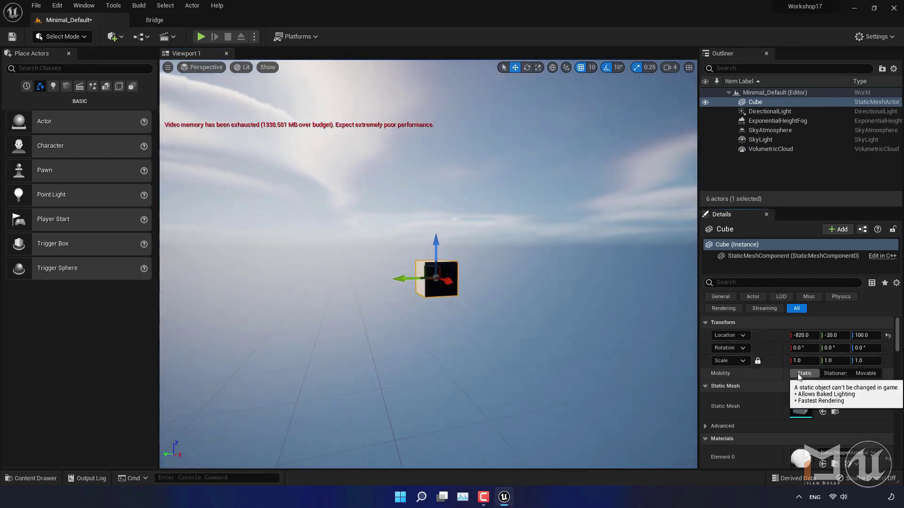
{"action": "left_click", "coordinate": [758, 361]}
{"action": "type", "text": "5"}
{"action": "key", "text": "Return"}
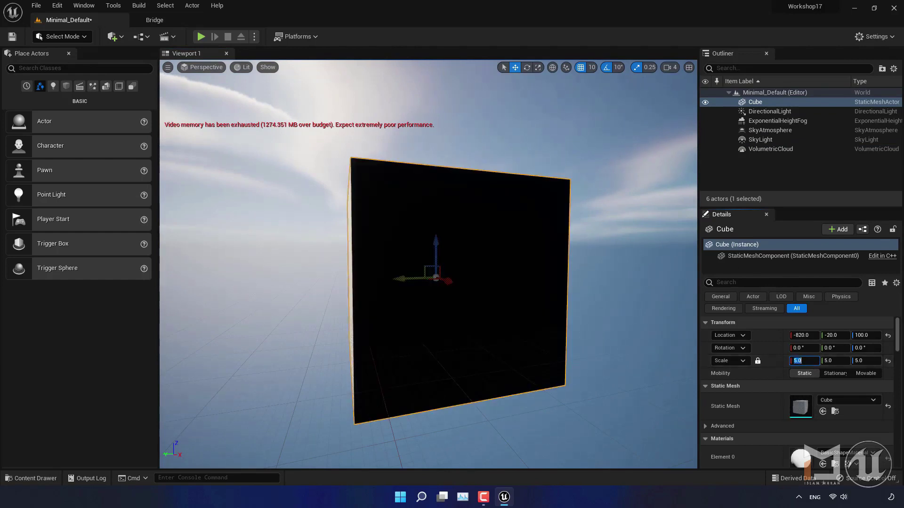
{"action": "left_click", "coordinate": [500, 399]}
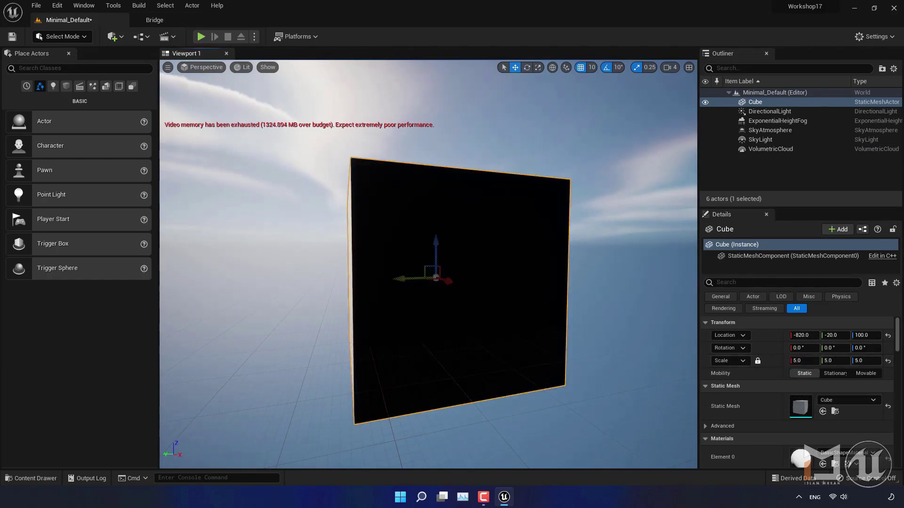
{"action": "right_click_drag", "start_coordinate": [487, 395], "coordinate": [487, 396]}
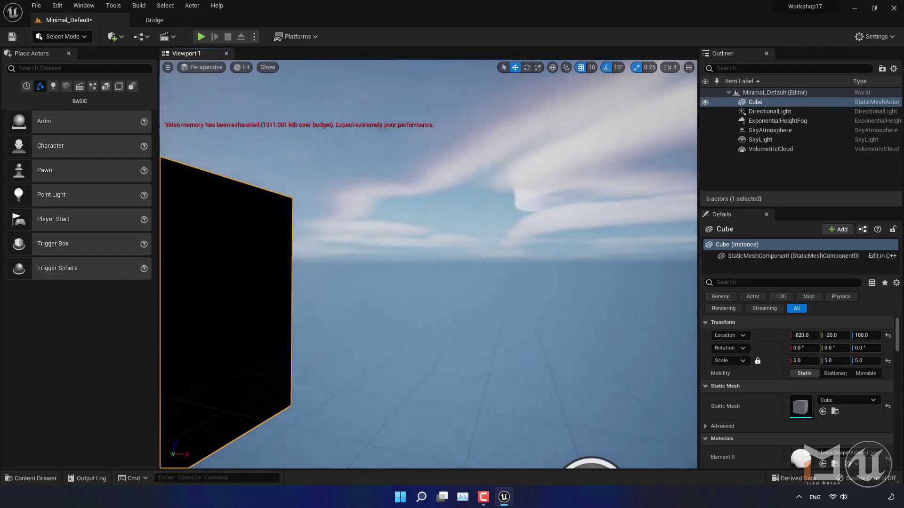
{"action": "key", "text": "f"}
{"action": "left_click_drag", "start_coordinate": [488, 395], "coordinate": [487, 396], "text": "alt"}
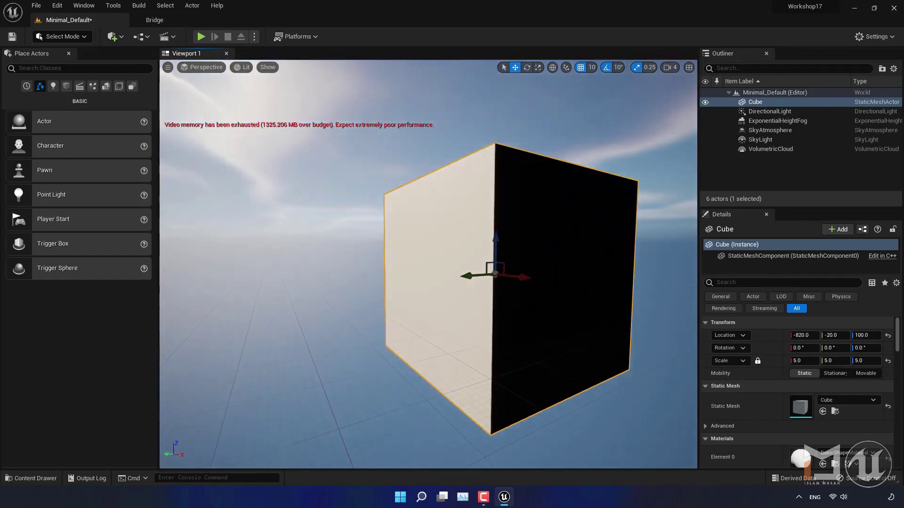
Unlock proportional scaling, set Scale X to 1 and stretch Y to 9 to form the wall.
{"action": "left_click", "coordinate": [758, 361]}
{"action": "left_click", "coordinate": [538, 67]}
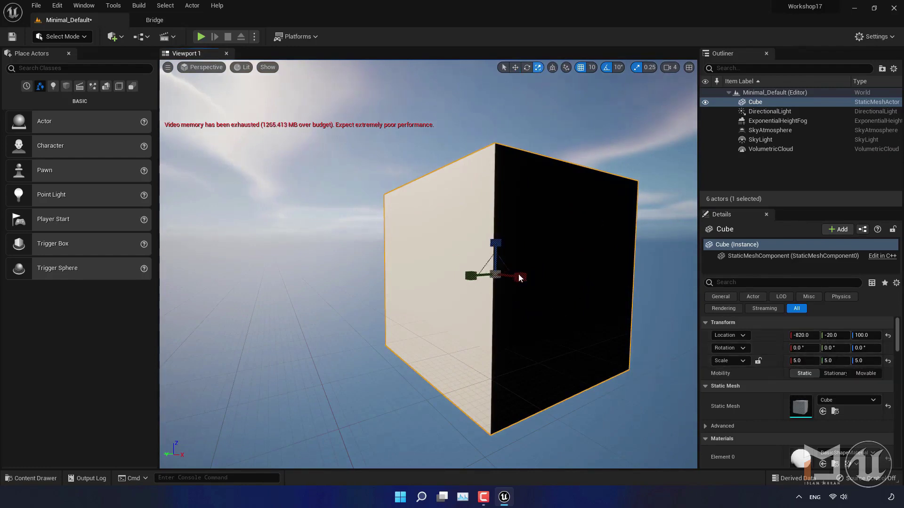
{"action": "mouse_move", "coordinate": [520, 276]}
{"action": "left_mouse_down"}
{"action": "mouse_move", "coordinate": [489, 278]}
{"action": "mouse_move", "coordinate": [499, 278]}
{"action": "left_mouse_up"}
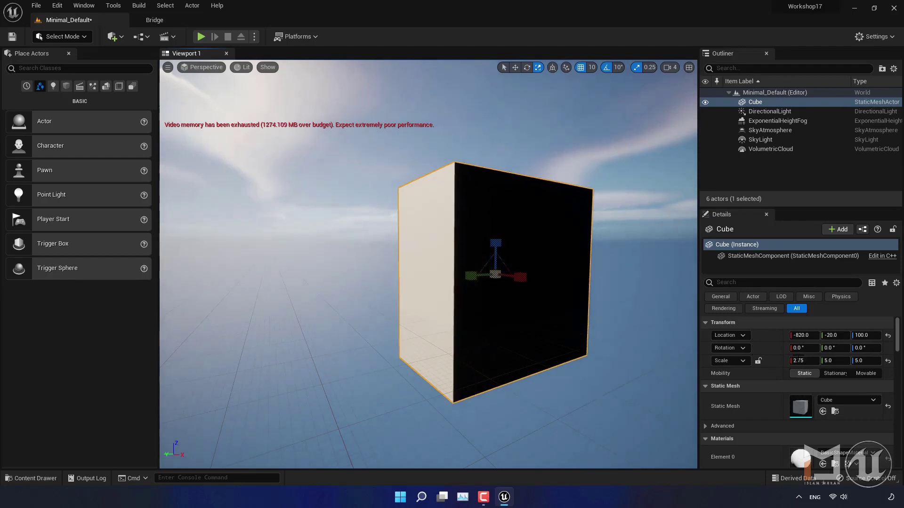
{"action": "left_click", "coordinate": [802, 359]}
{"action": "type", "text": "1"}
{"action": "key", "text": "Return"}
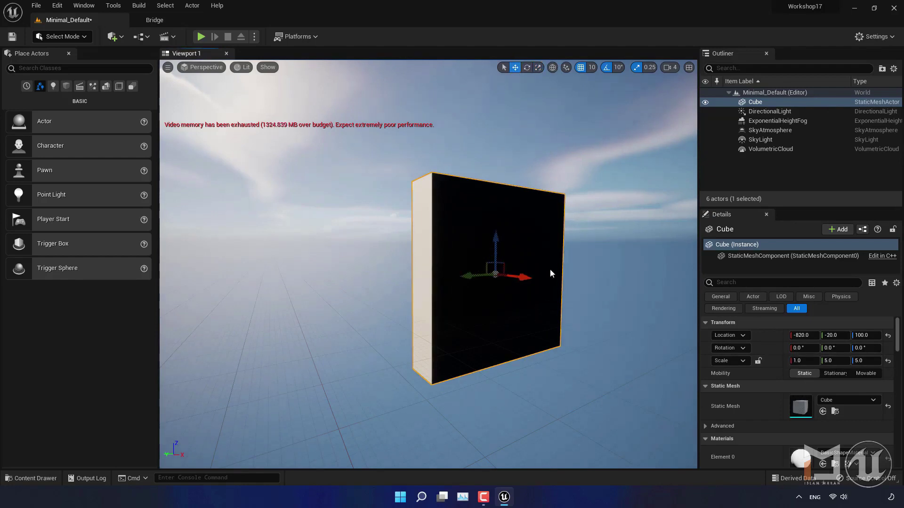
{"action": "left_click", "coordinate": [530, 69]}
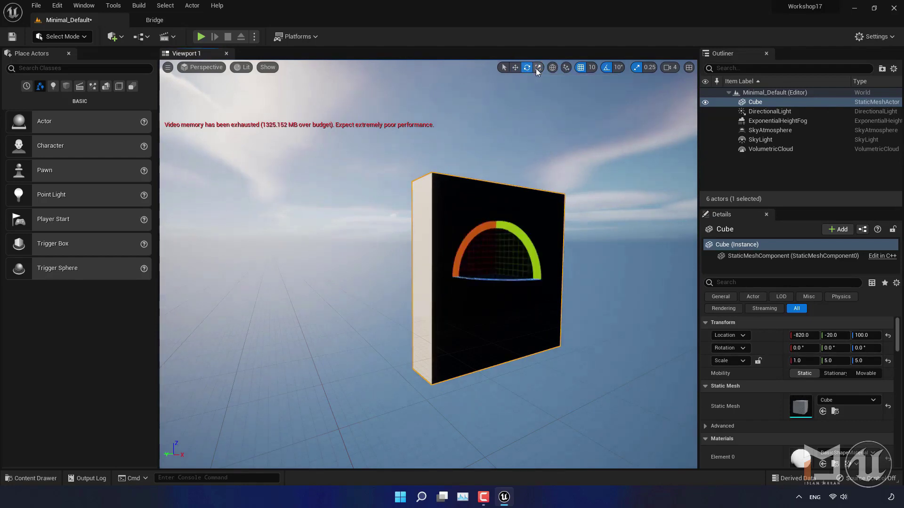
{"action": "left_click", "coordinate": [538, 67]}
{"action": "left_click_drag", "start_coordinate": [474, 277], "coordinate": [448, 278]}
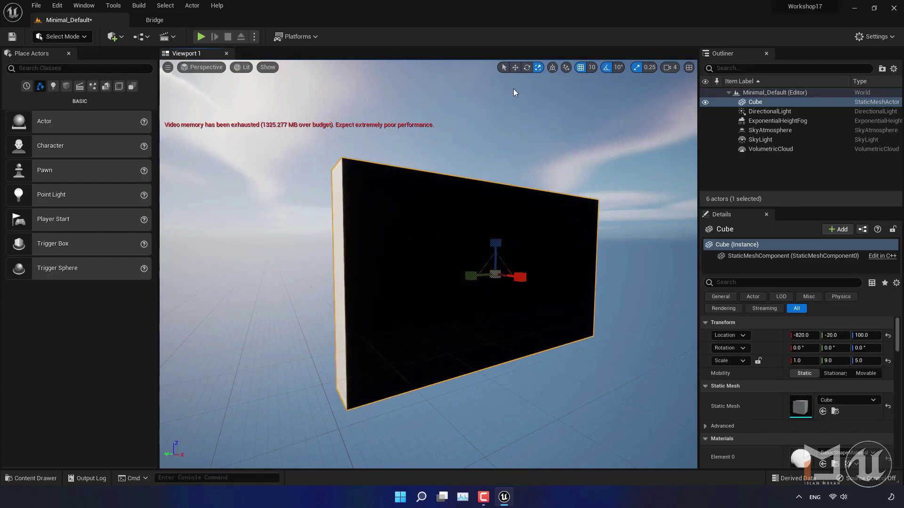
{"action": "left_click", "coordinate": [515, 67]}
{"action": "key", "text": "Escape"}
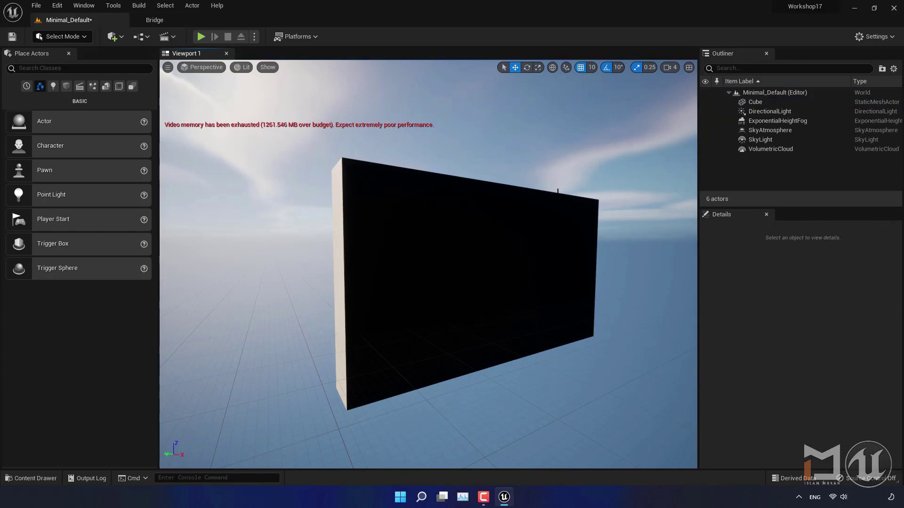
Rotate the directional sun with Ctrl+L so the wall's front face is brightly lit.
{"action": "key", "text": "ctrl+l"}
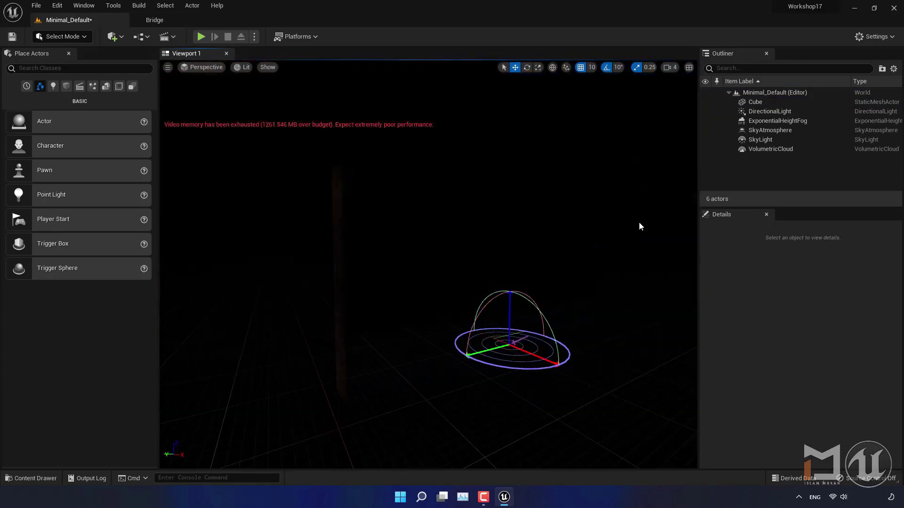
{"action": "mouse_move", "coordinate": [658, 202]}
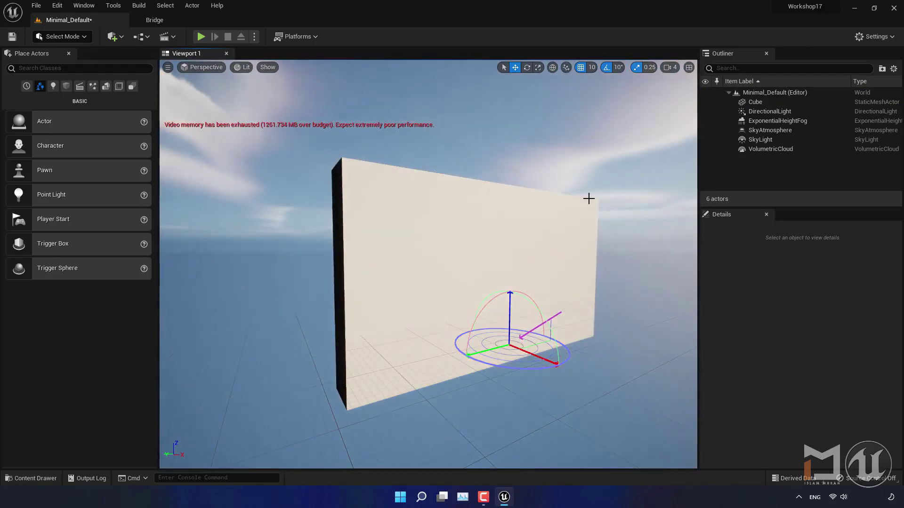
{"action": "right_click_drag", "start_coordinate": [589, 198], "coordinate": [518, 202]}
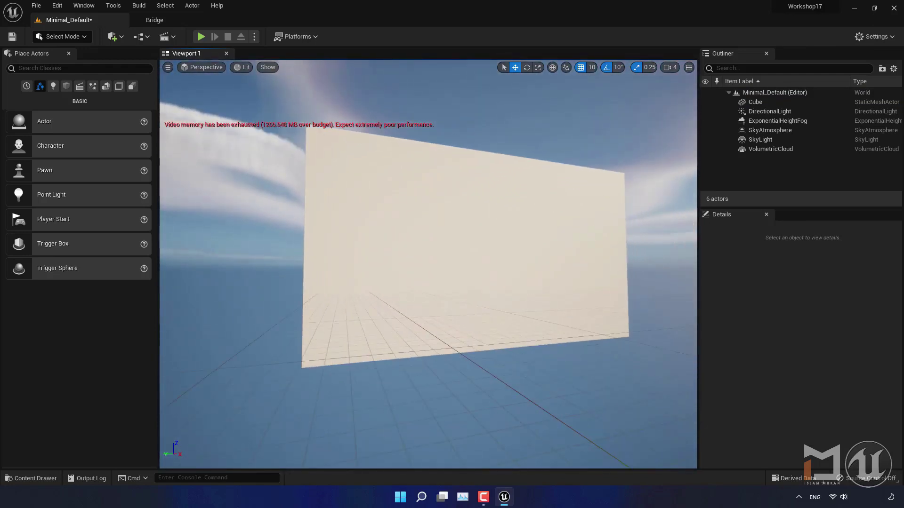
{"action": "right_click_drag", "start_coordinate": [437, 253], "coordinate": [437, 253]}
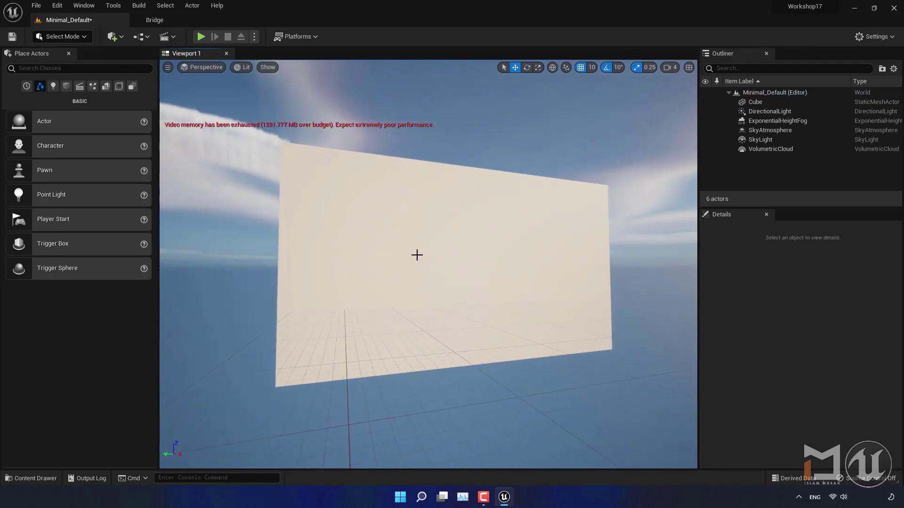
Add the SMOKY Graffiti decal from Quixel Bridge's Decals category to the project.
{"action": "left_click", "coordinate": [155, 21]}
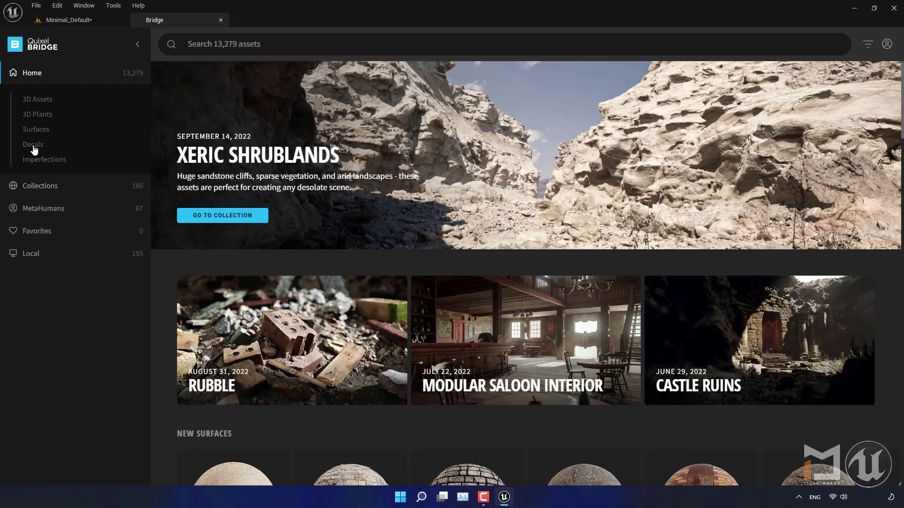
{"action": "left_click", "coordinate": [36, 150]}
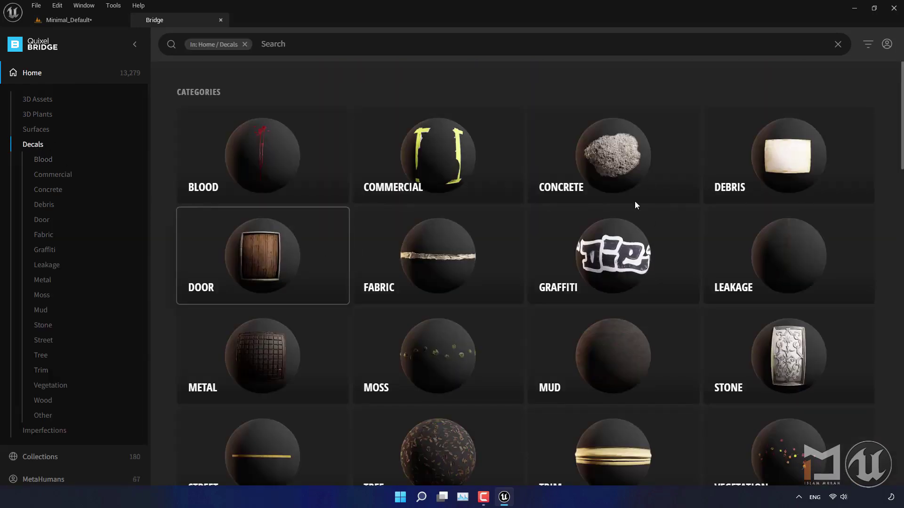
{"action": "scroll", "coordinate": [624, 295], "scroll_direction": "down", "scroll_amount": 5}
{"action": "scroll", "coordinate": [624, 296], "scroll_direction": "down", "scroll_amount": 3}
{"action": "scroll", "coordinate": [624, 296], "scroll_direction": "down", "scroll_amount": 4}
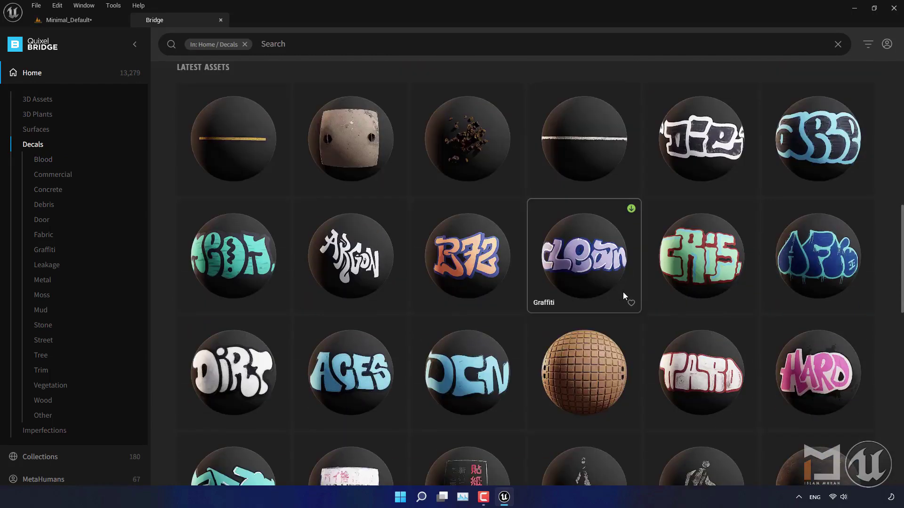
{"action": "scroll", "coordinate": [623, 295], "scroll_direction": "down", "scroll_amount": 3}
{"action": "scroll", "coordinate": [623, 295], "scroll_direction": "down", "scroll_amount": 3}
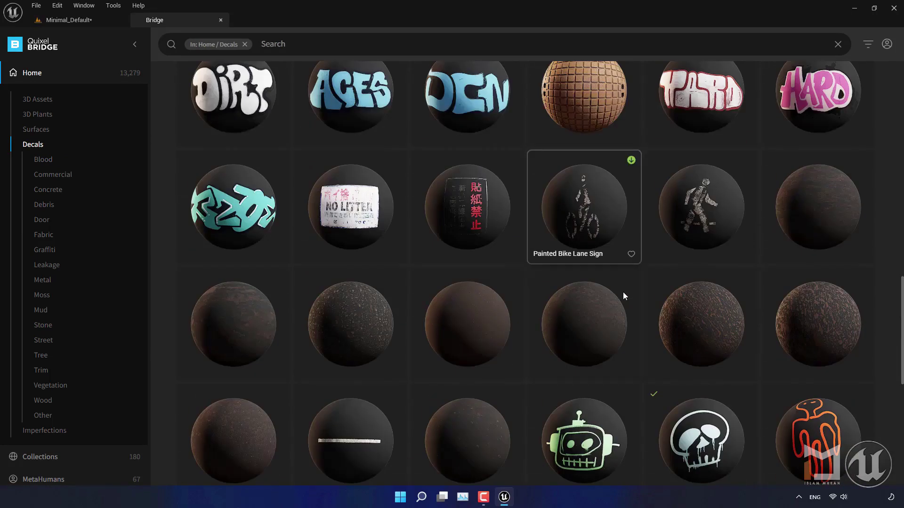
{"action": "scroll", "coordinate": [500, 282], "scroll_direction": "down", "scroll_amount": 3}
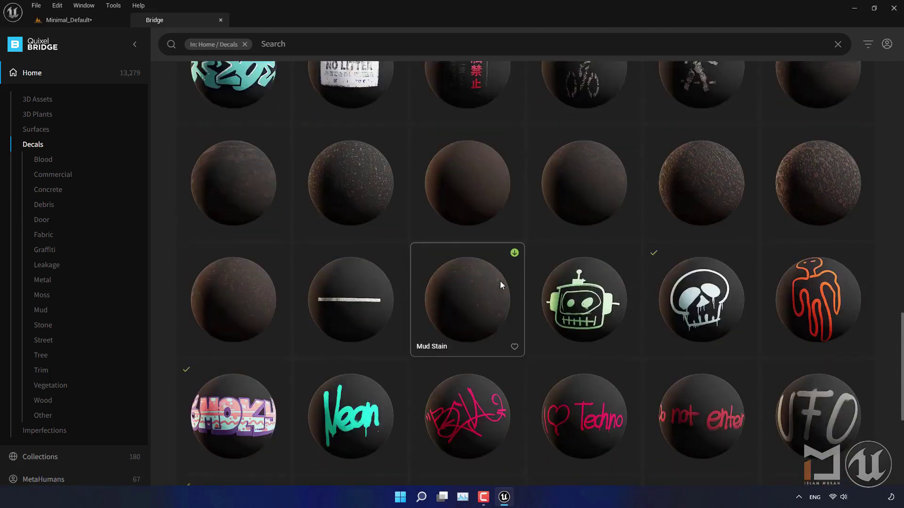
{"action": "scroll", "coordinate": [501, 282], "scroll_direction": "down", "scroll_amount": 3}
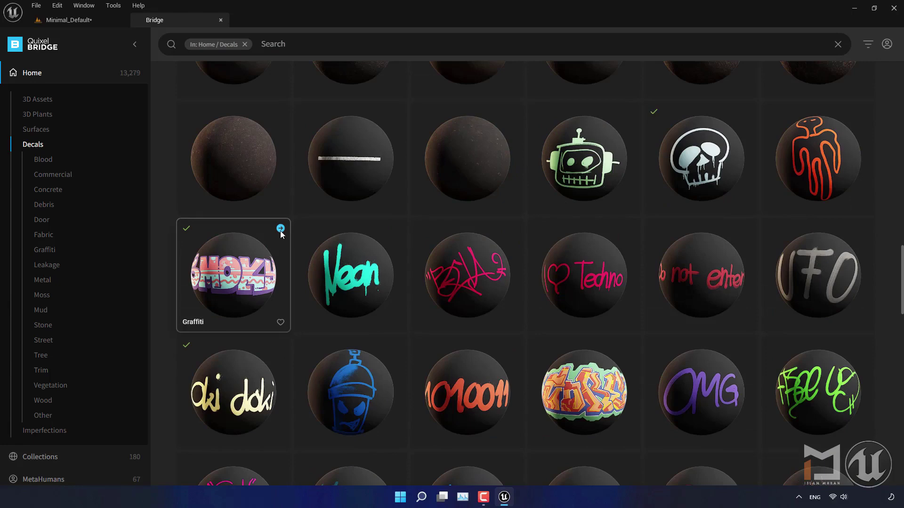
{"action": "left_click", "coordinate": [281, 230]}
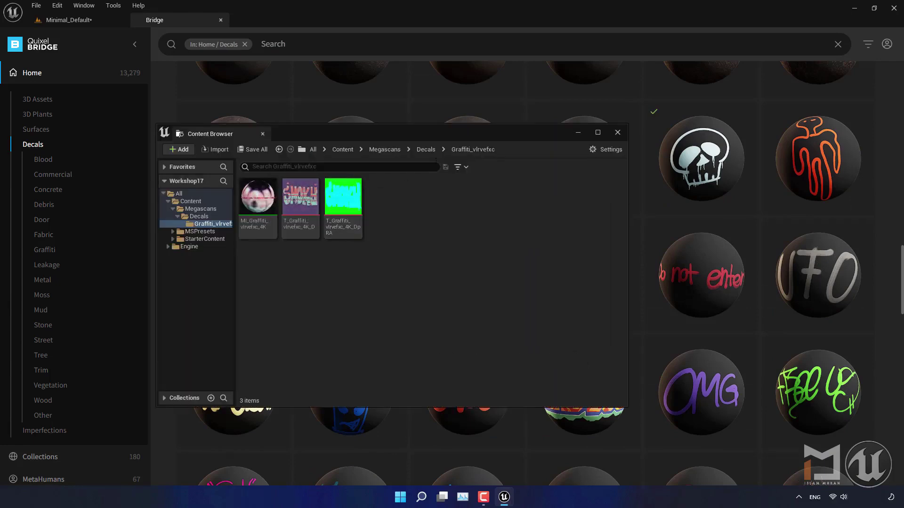
{"action": "left_click", "coordinate": [617, 132]}
{"action": "left_click", "coordinate": [108, 23]}
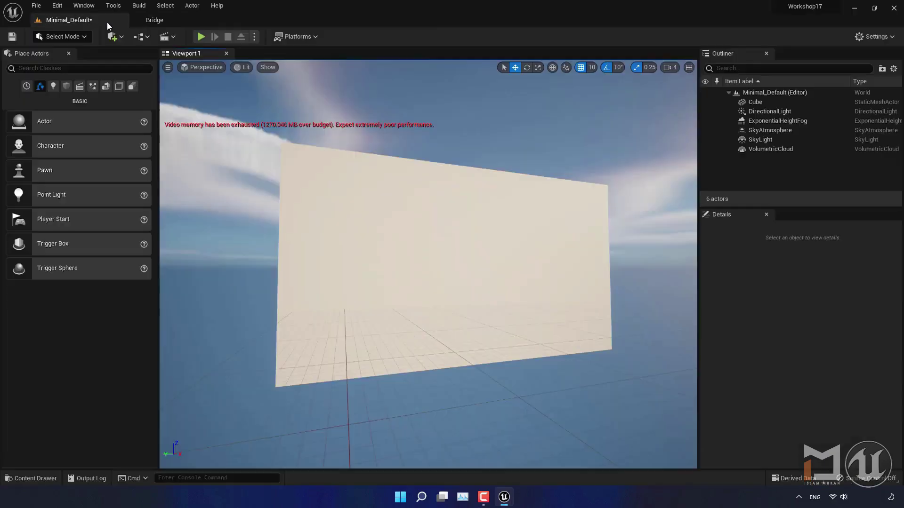
{"action": "left_click", "coordinate": [43, 479]}
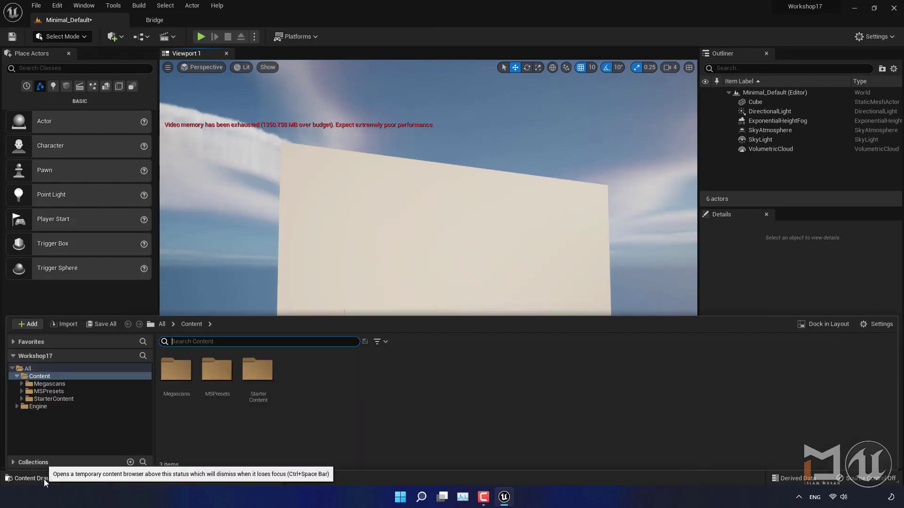
{"action": "double_click", "coordinate": [178, 372]}
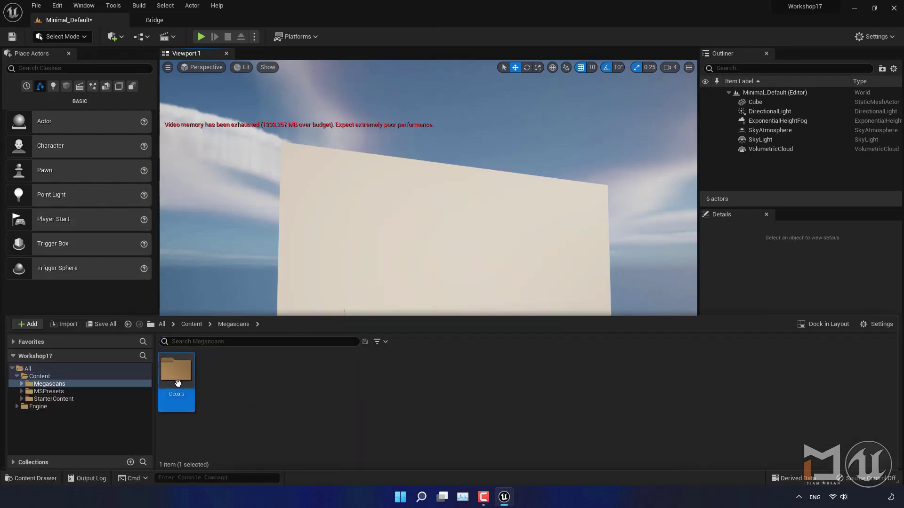
{"action": "double_click", "coordinate": [177, 372]}
{"action": "double_click", "coordinate": [178, 372]}
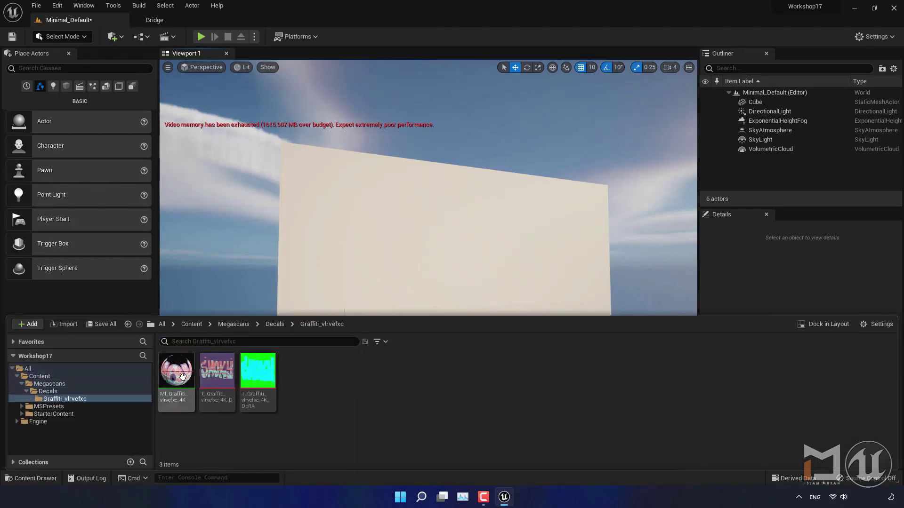
{"action": "left_click", "coordinate": [179, 379]}
{"action": "left_click", "coordinate": [40, 479]}
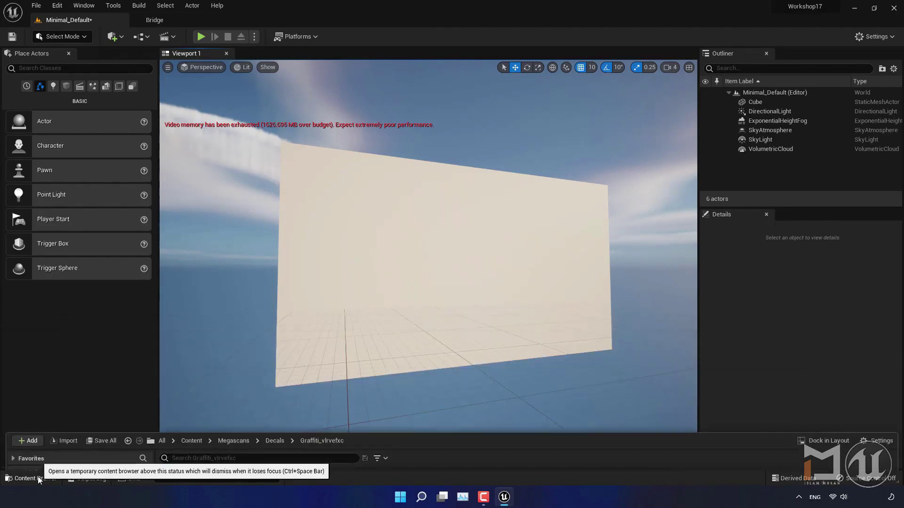
{"action": "left_click", "coordinate": [40, 479]}
{"action": "left_click", "coordinate": [40, 479]}
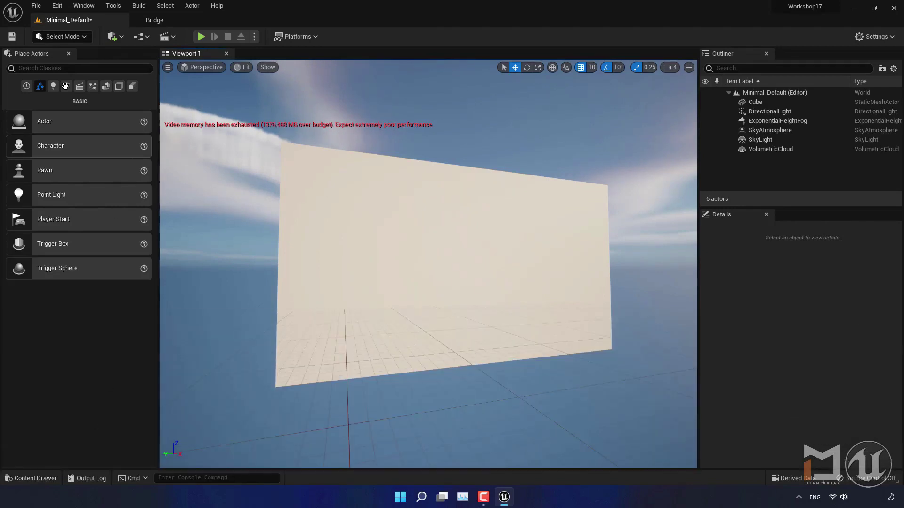
{"action": "left_click", "coordinate": [120, 37]}
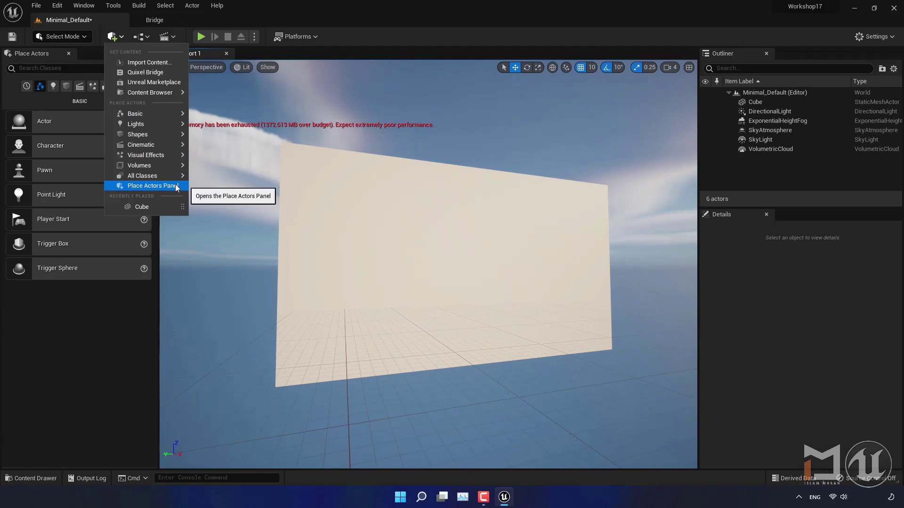
{"action": "left_click", "coordinate": [179, 185]}
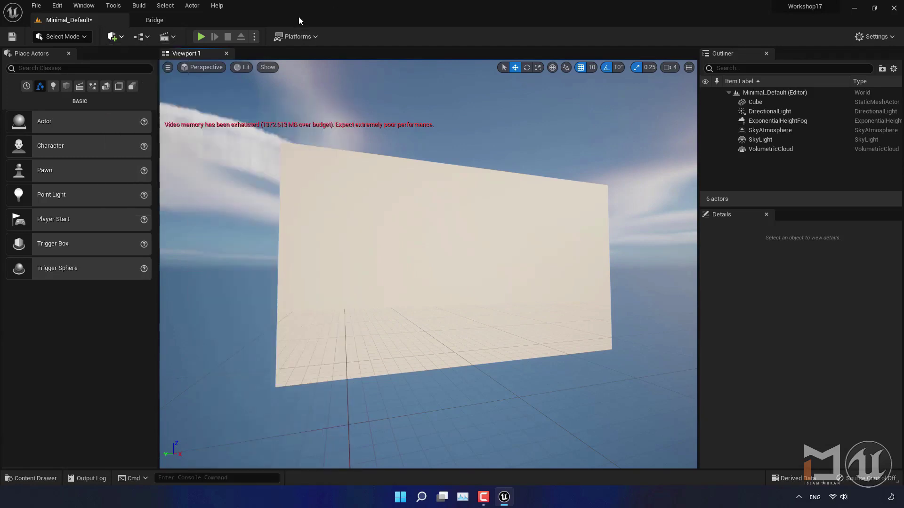
{"action": "left_click", "coordinate": [85, 68]}
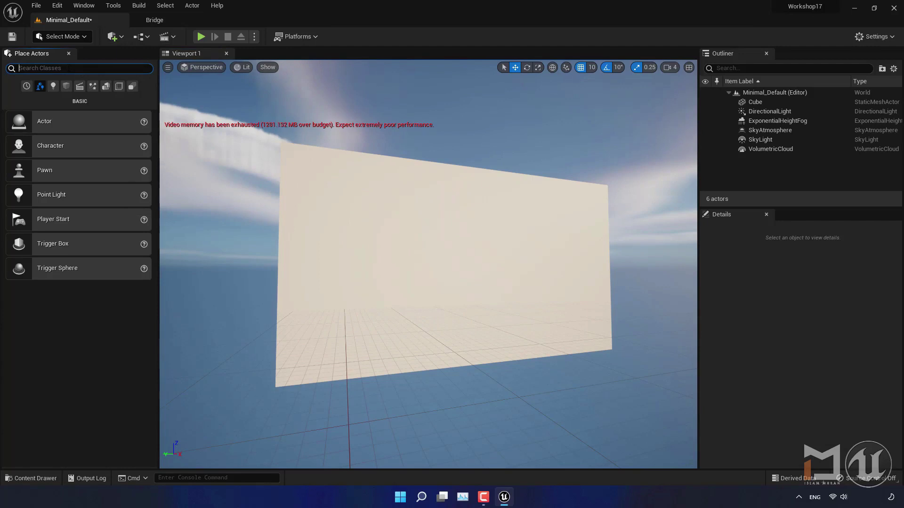
Place a decal actor onto the middle of the wall.
{"action": "type", "text": "decal"}
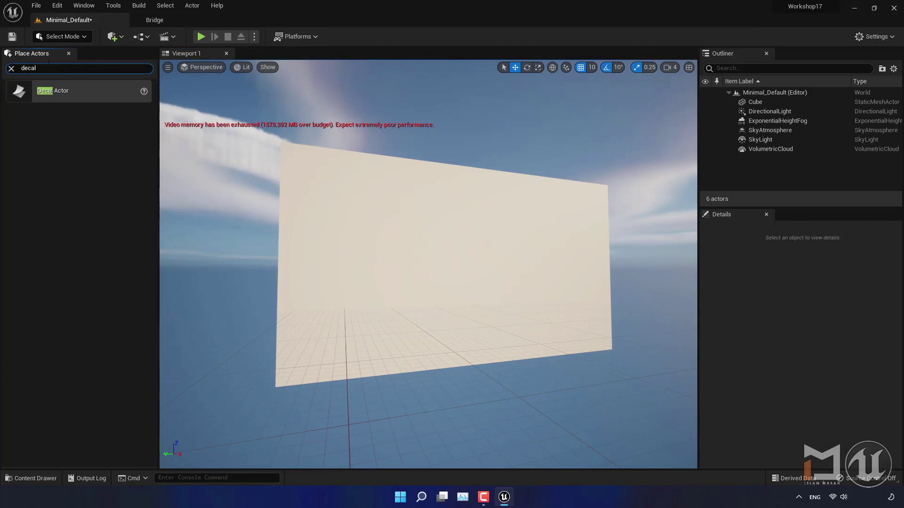
{"action": "left_click_drag", "start_coordinate": [61, 92], "coordinate": [442, 256]}
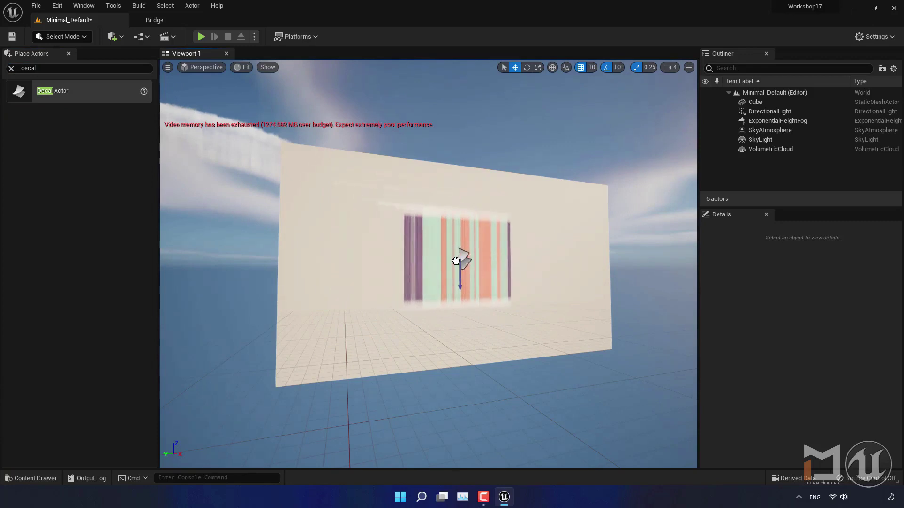
{"action": "left_click_drag", "start_coordinate": [442, 255], "coordinate": [459, 259]}
{"action": "mouse_move", "coordinate": [428, 264]}
{"action": "right_mouse_down"}
{"action": "mouse_move", "coordinate": [475, 292]}
{"action": "mouse_move", "coordinate": [447, 273]}
{"action": "right_mouse_up"}
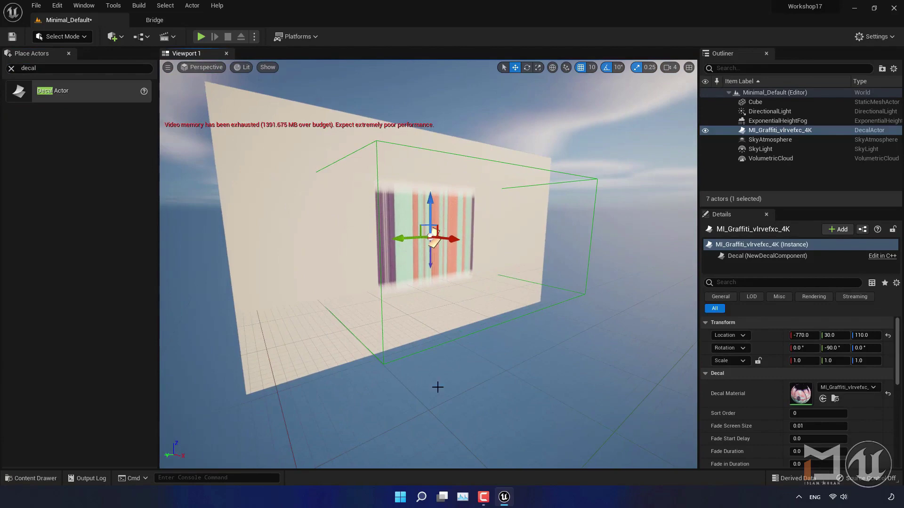
Check the graffiti decal assets in the Content Drawer, then move the decal to Location X -710.
{"action": "left_click", "coordinate": [29, 478]}
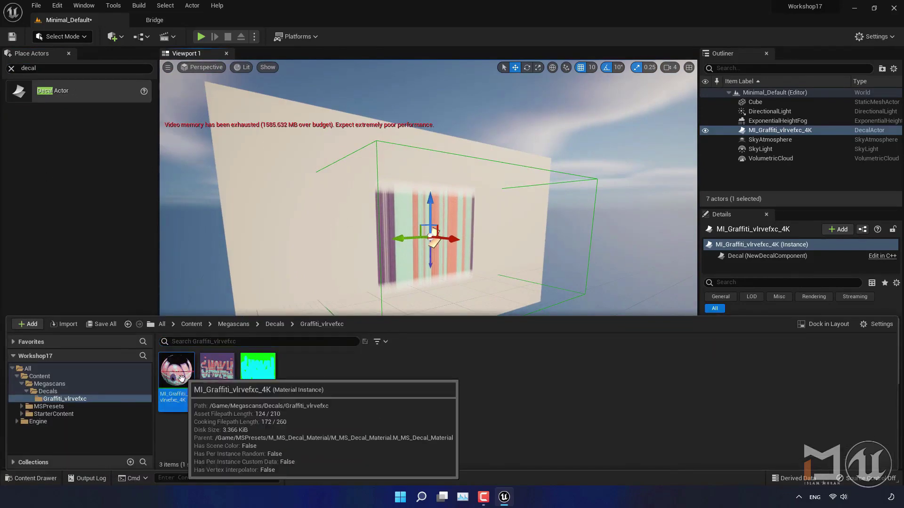
{"action": "left_click", "coordinate": [35, 479]}
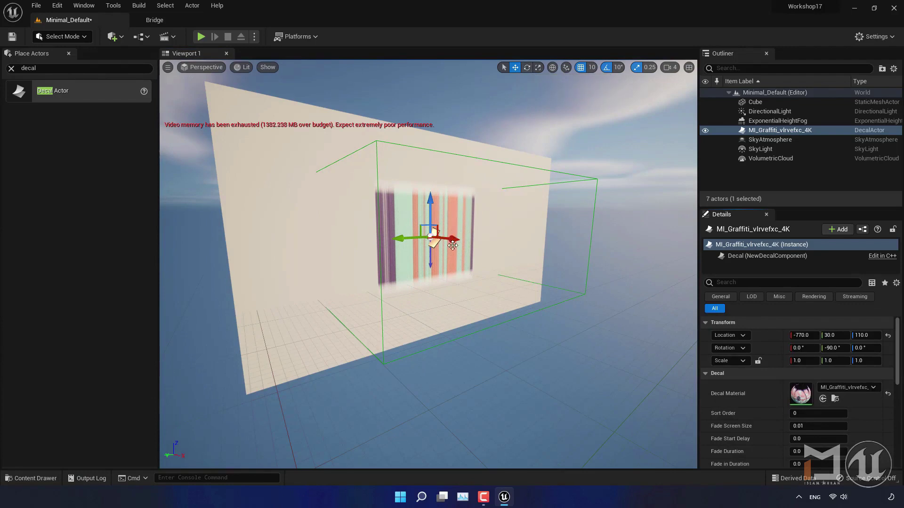
{"action": "left_click_drag", "start_coordinate": [453, 241], "coordinate": [460, 250]}
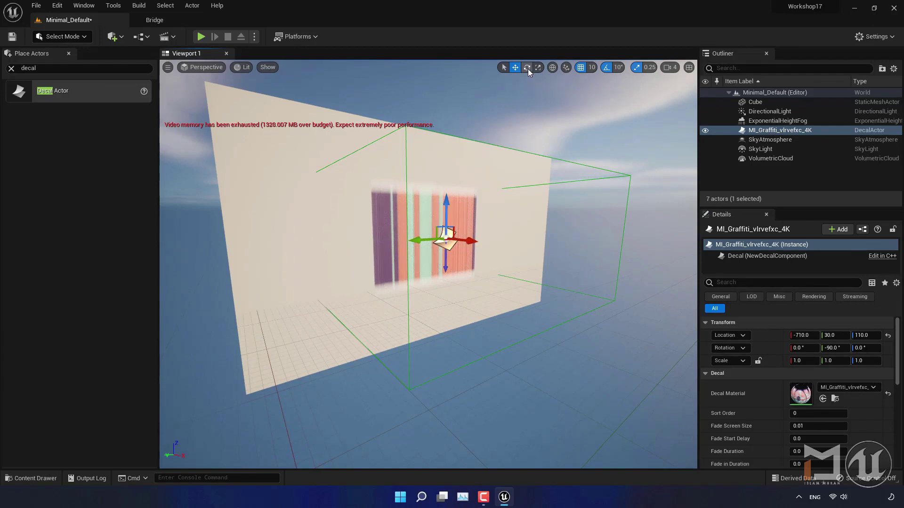
Rotate the decal to 90, 0, 180 so SMOKY reads upright, then stretch Scale Z to about 1.5.
{"action": "key", "text": "e"}
{"action": "mouse_move", "coordinate": [444, 238]}
{"action": "left_mouse_down"}
{"action": "mouse_move", "coordinate": [436, 254]}
{"action": "mouse_move", "coordinate": [479, 205]}
{"action": "mouse_move", "coordinate": [485, 273]}
{"action": "left_mouse_up"}
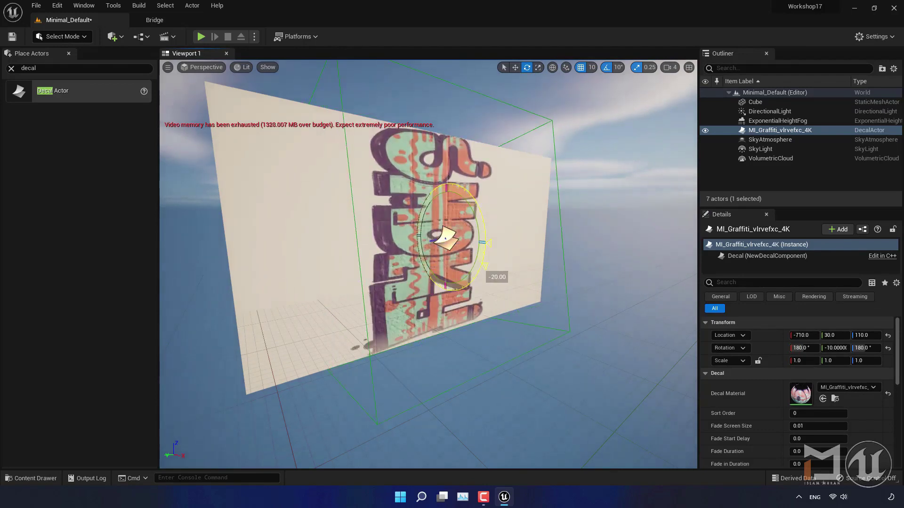
{"action": "left_click_drag", "start_coordinate": [485, 266], "coordinate": [481, 280]}
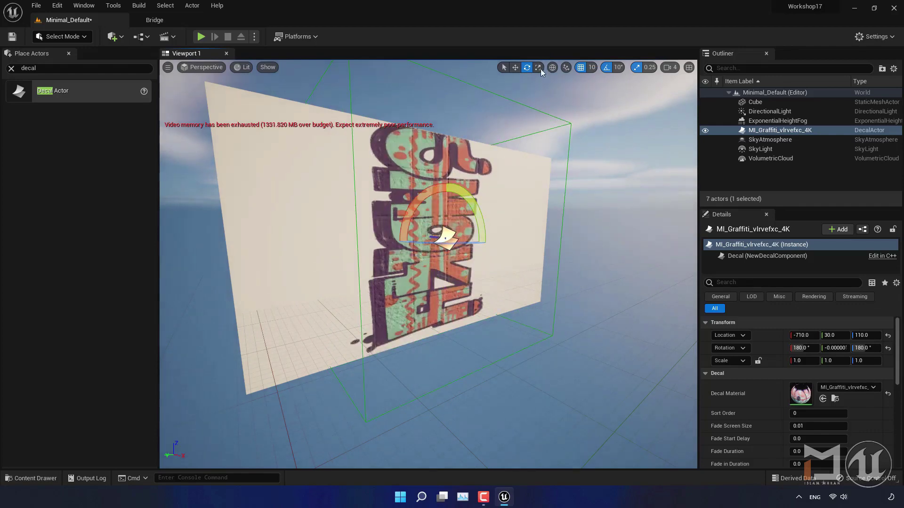
{"action": "left_click_drag", "start_coordinate": [480, 202], "coordinate": [480, 329]}
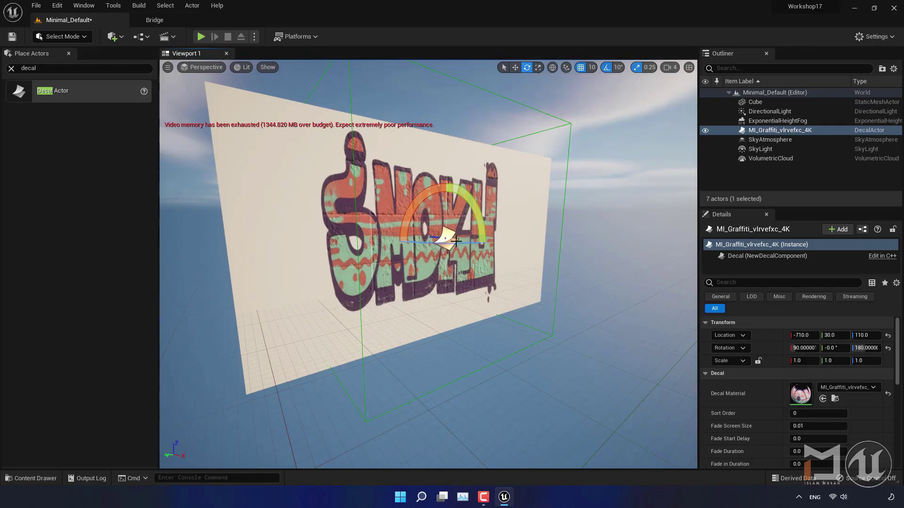
{"action": "key", "text": "r"}
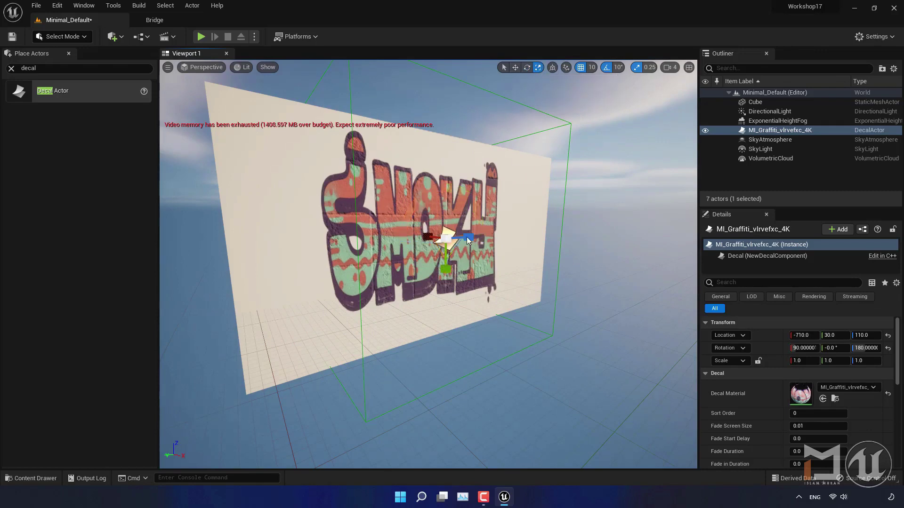
{"action": "mouse_move", "coordinate": [468, 241]}
{"action": "left_mouse_down"}
{"action": "mouse_move", "coordinate": [537, 232]}
{"action": "mouse_move", "coordinate": [552, 205]}
{"action": "left_mouse_up"}
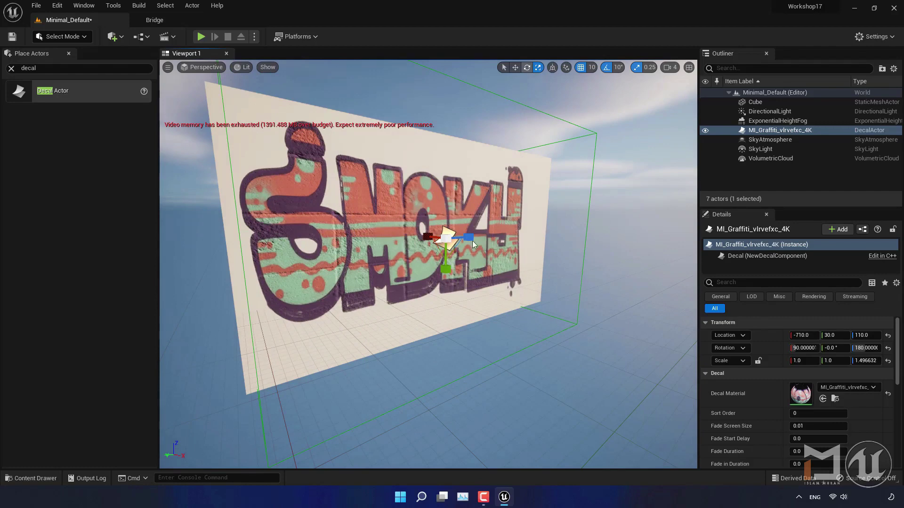
Set the decal's Scale Z to exactly 1.5, center it at Location Y 0, and return to Quixel Bridge.
{"action": "key", "text": "w"}
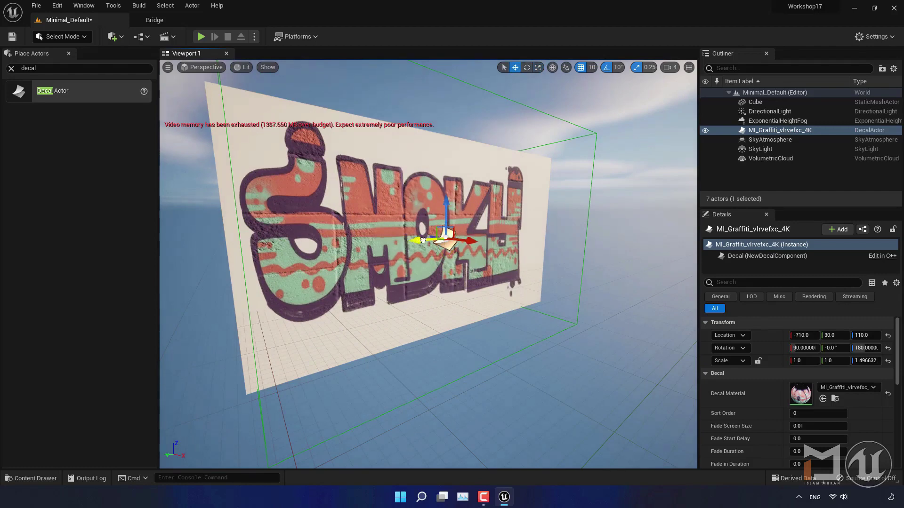
{"action": "left_click_drag", "start_coordinate": [422, 240], "coordinate": [436, 241]}
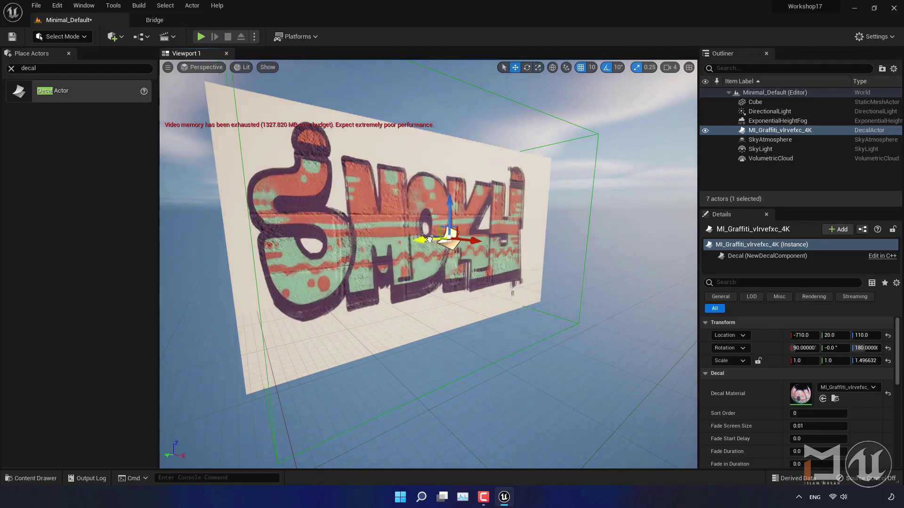
{"action": "left_click", "coordinate": [867, 361]}
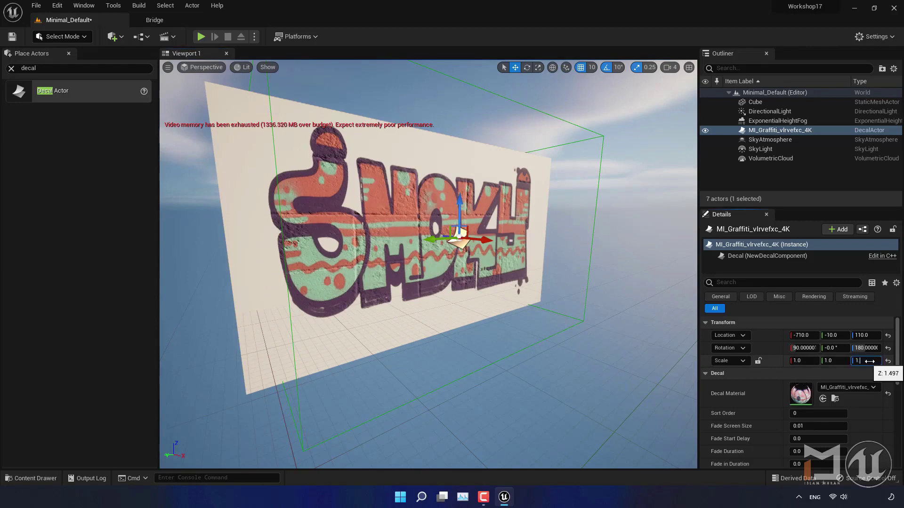
{"action": "type", "text": "1.5"}
{"action": "key", "text": "Return"}
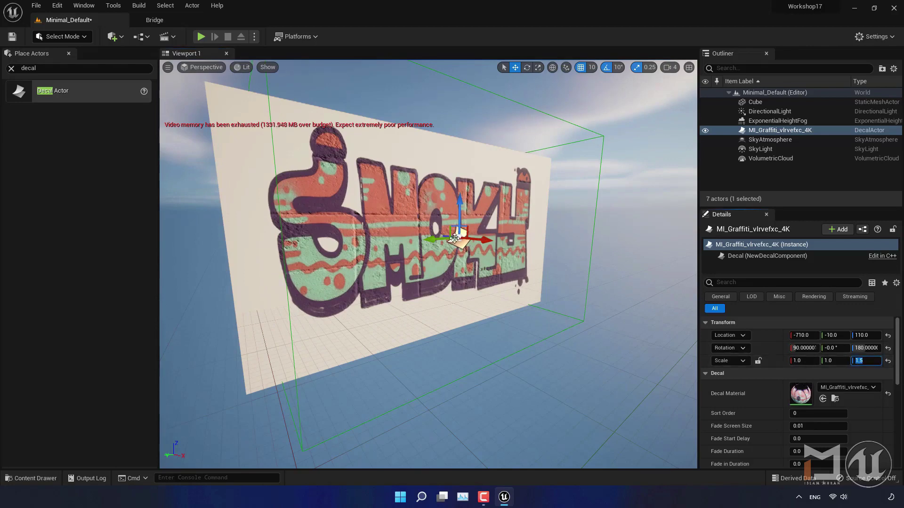
{"action": "left_click", "coordinate": [432, 239]}
{"action": "left_click_drag", "start_coordinate": [432, 239], "coordinate": [426, 239]}
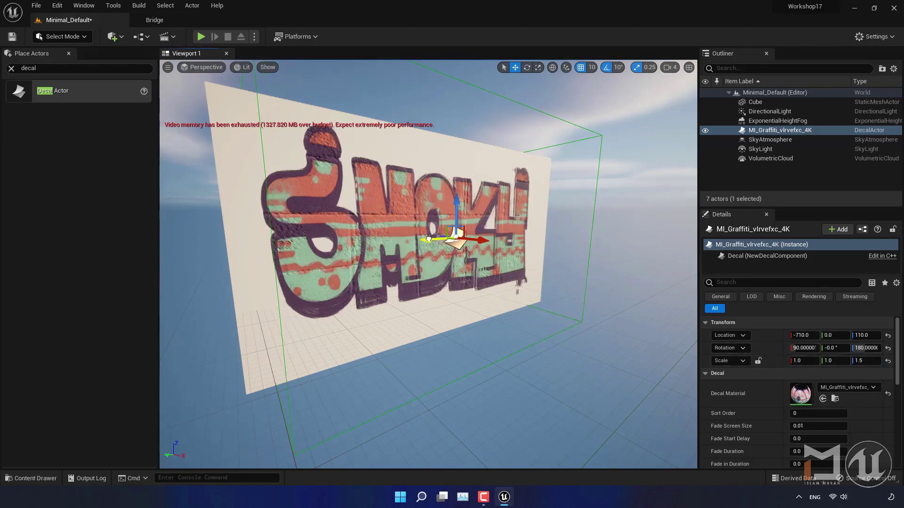
{"action": "mouse_move", "coordinate": [483, 339]}
{"action": "right_mouse_down"}
{"action": "mouse_move", "coordinate": [499, 337]}
{"action": "mouse_move", "coordinate": [452, 335]}
{"action": "mouse_move", "coordinate": [499, 335]}
{"action": "right_mouse_up"}
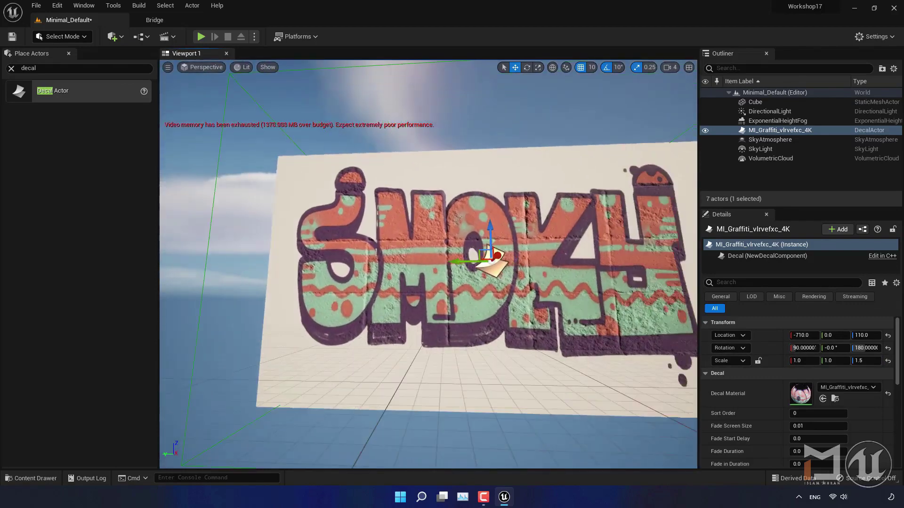
{"action": "right_click_drag", "start_coordinate": [499, 335], "coordinate": [476, 330]}
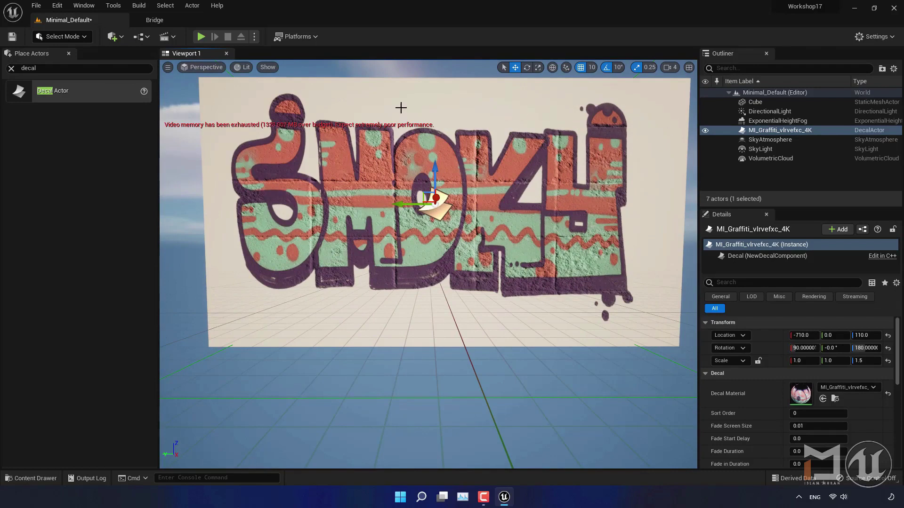
{"action": "left_click", "coordinate": [166, 21]}
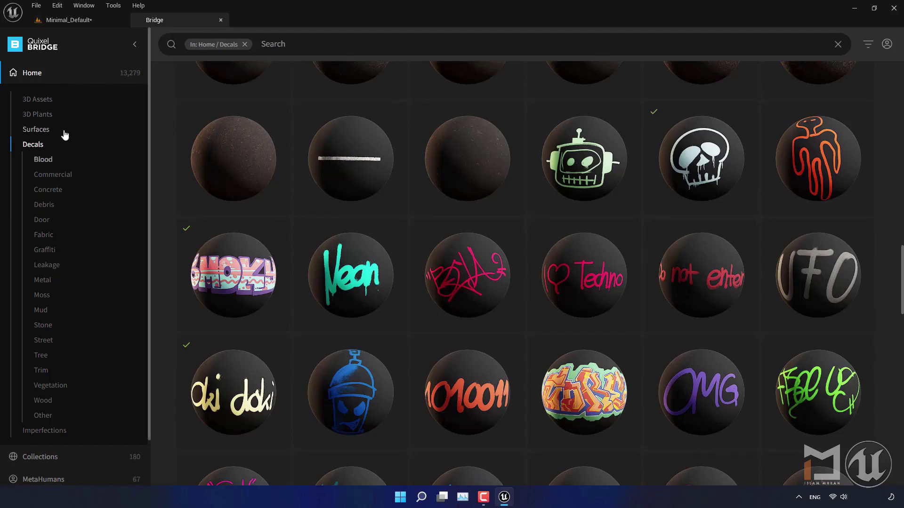
Browse Bridge's Surfaces > Concrete > Painted category to the Worn Painted Wall surface.
{"action": "left_click", "coordinate": [36, 131]}
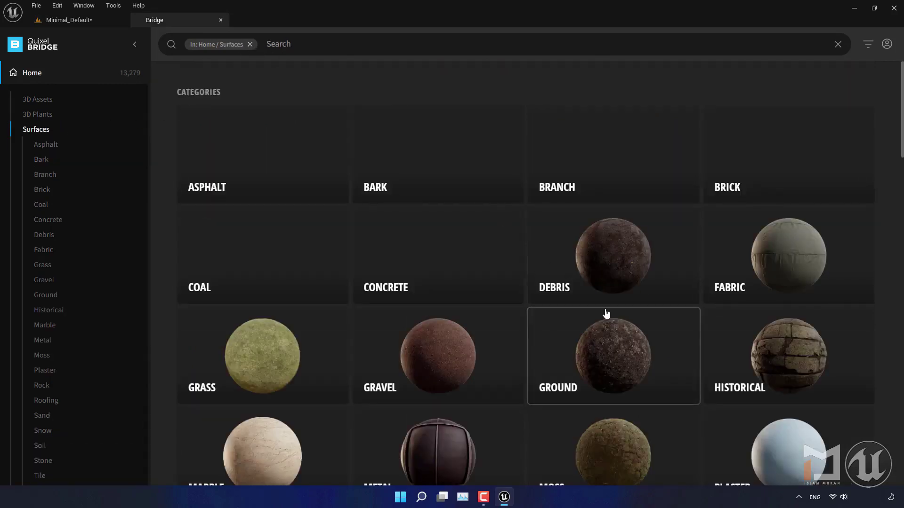
{"action": "scroll", "coordinate": [606, 314], "scroll_direction": "down", "scroll_amount": 3}
{"action": "scroll", "coordinate": [607, 314], "scroll_direction": "down", "scroll_amount": 2}
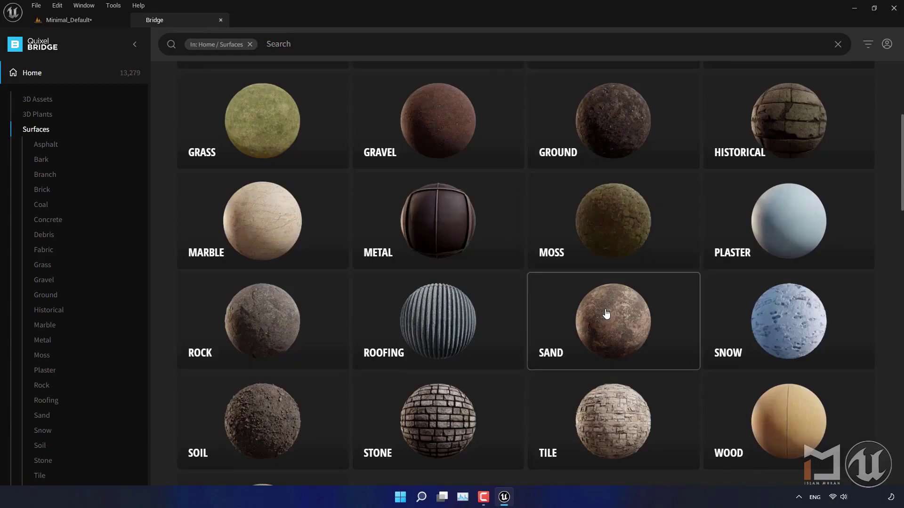
{"action": "scroll", "coordinate": [606, 314], "scroll_direction": "down", "scroll_amount": 2}
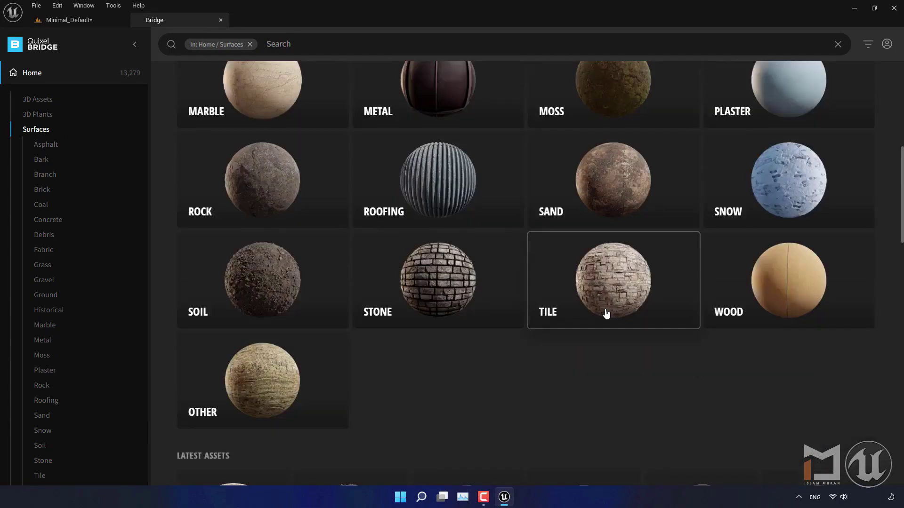
{"action": "scroll", "coordinate": [546, 377], "scroll_direction": "up", "scroll_amount": 4}
{"action": "scroll", "coordinate": [527, 369], "scroll_direction": "up", "scroll_amount": 4}
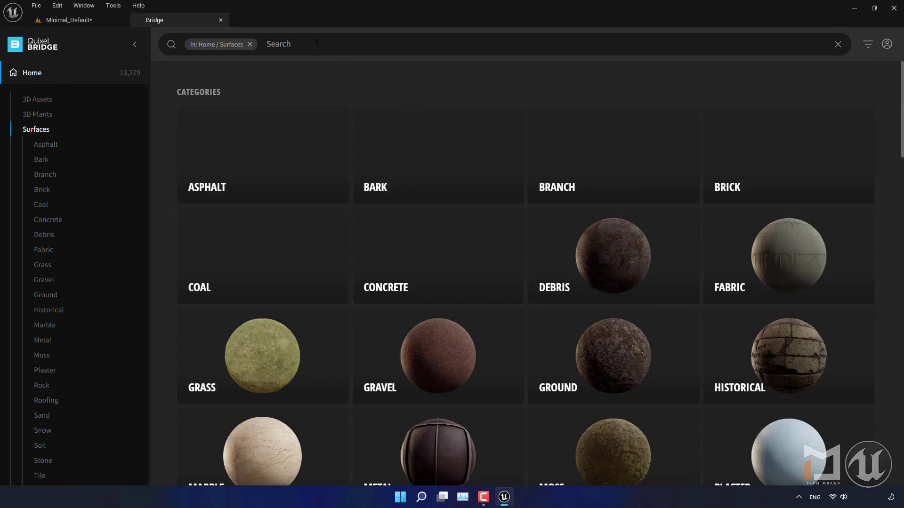
{"action": "left_click", "coordinate": [416, 264]}
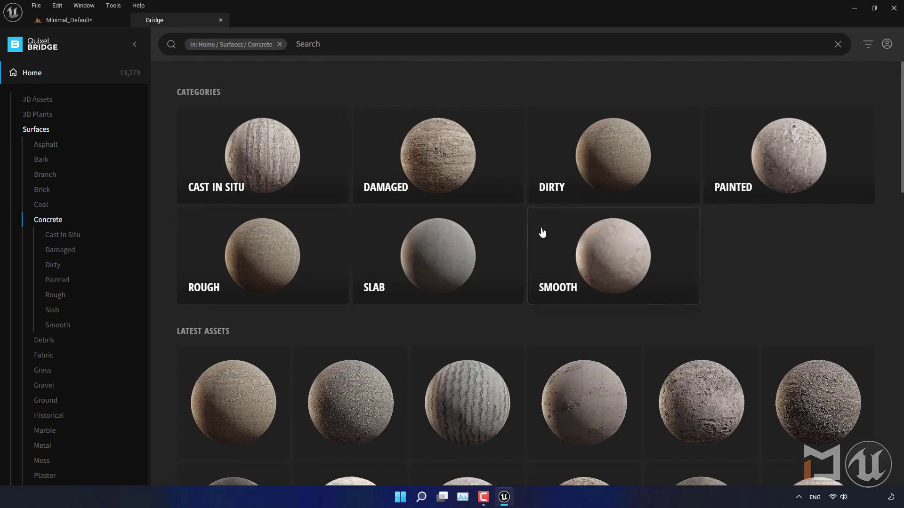
{"action": "left_click", "coordinate": [800, 151]}
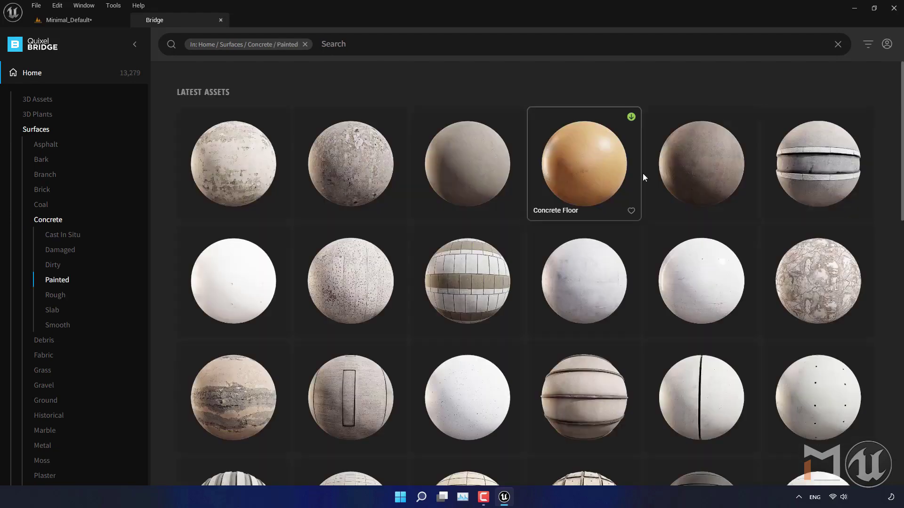
{"action": "left_click", "coordinate": [261, 168]}
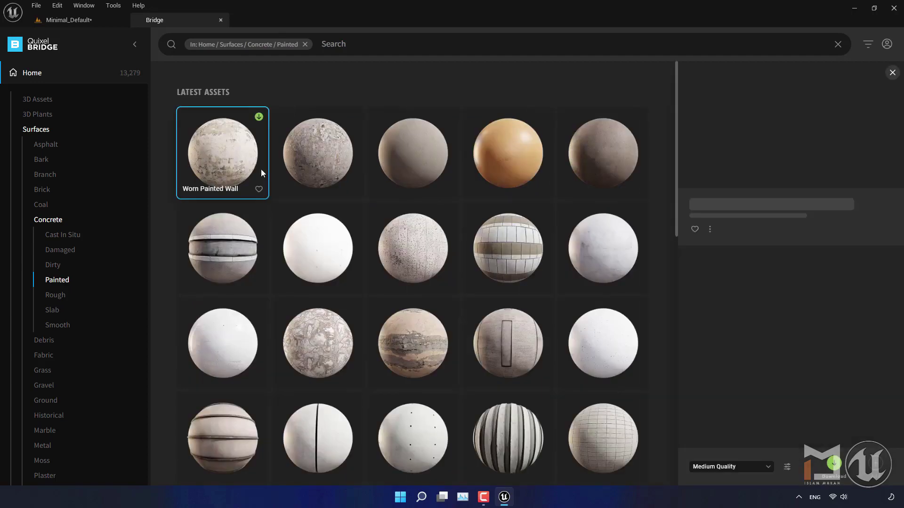
Download Worn Painted Wall at High Quality and view its imported folder in the project.
{"action": "left_click", "coordinate": [762, 467]}
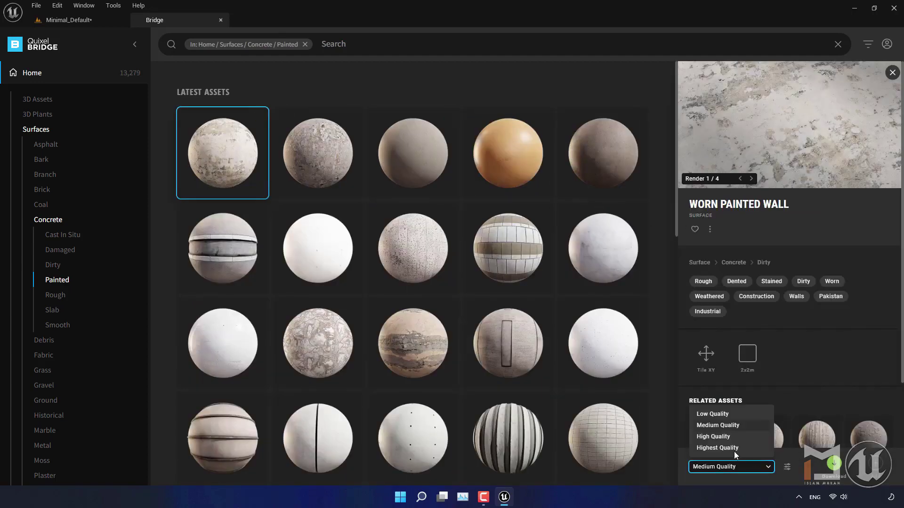
{"action": "left_click", "coordinate": [732, 439]}
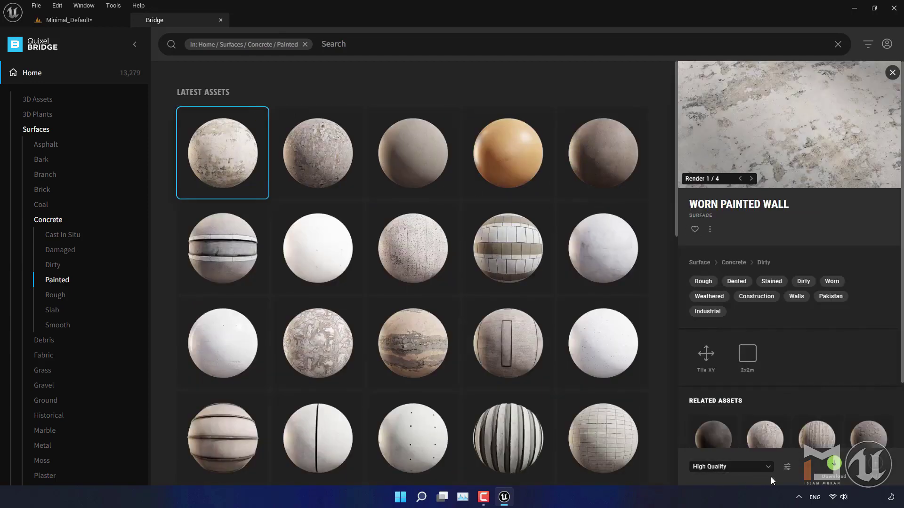
{"action": "left_click", "coordinate": [834, 464]}
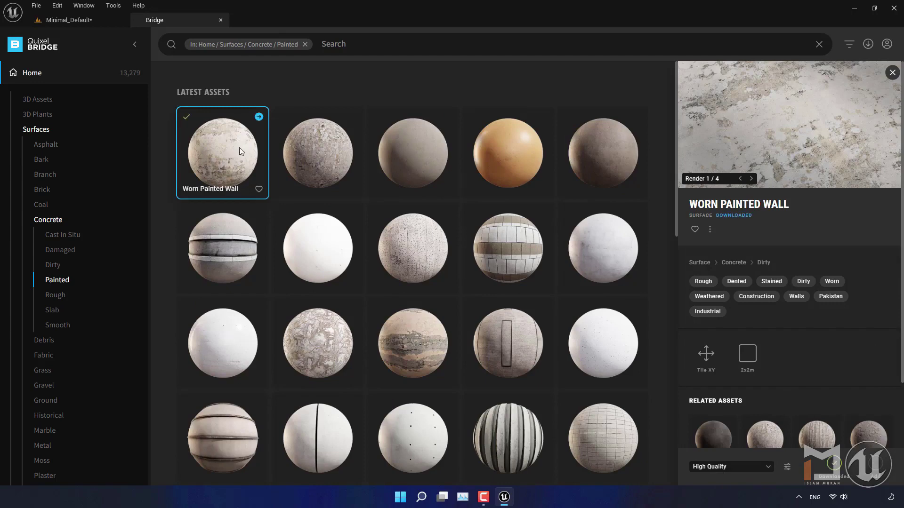
{"action": "left_click", "coordinate": [259, 118]}
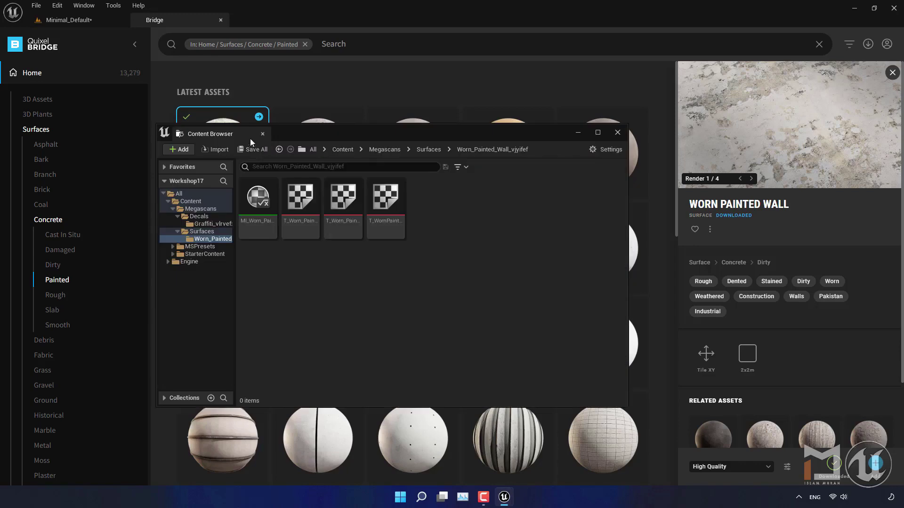
Close the extra content window and select the wall cube in the level.
{"action": "left_click", "coordinate": [615, 133]}
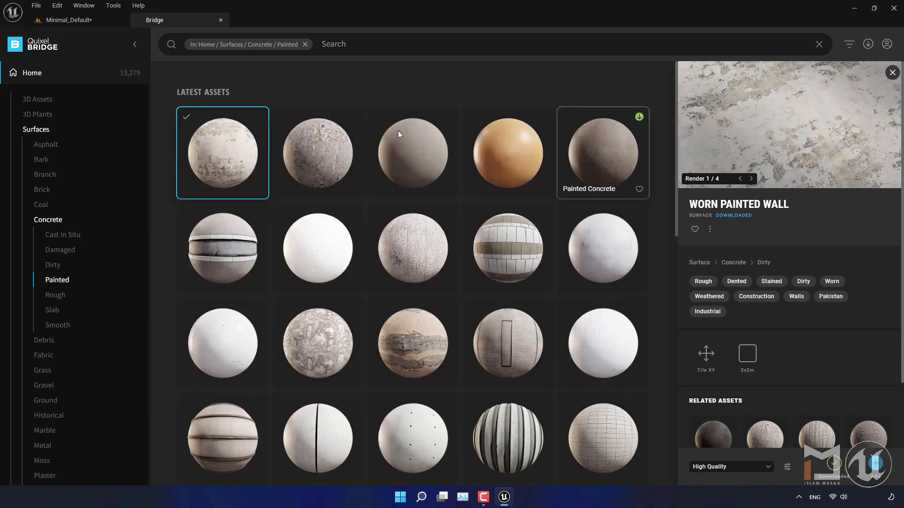
{"action": "left_click", "coordinate": [80, 24]}
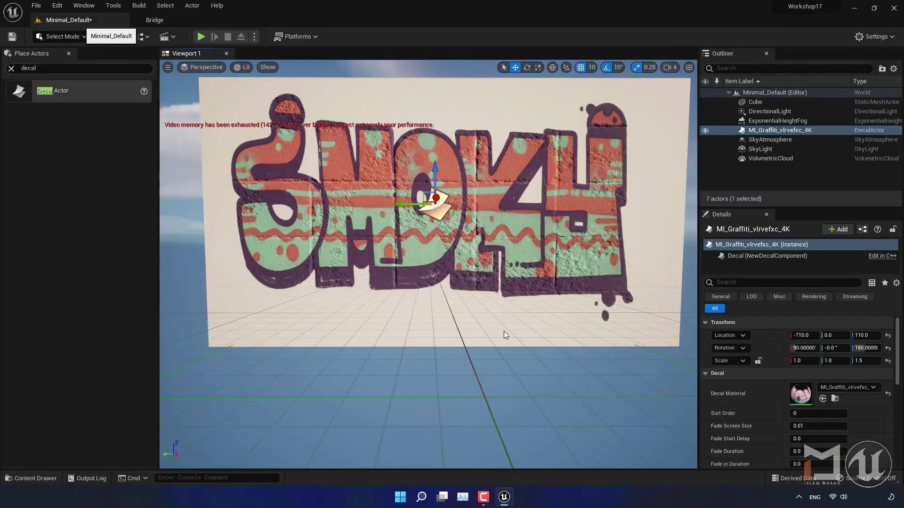
{"action": "left_click", "coordinate": [563, 328]}
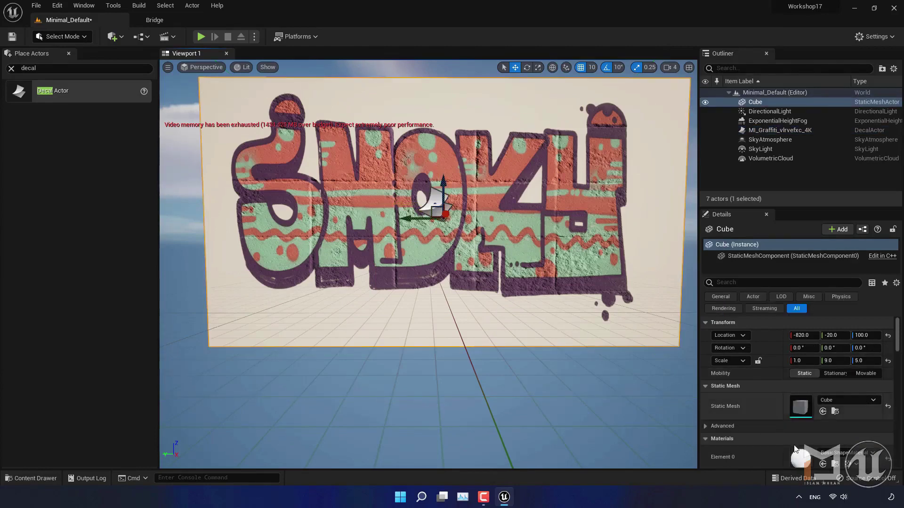
{"action": "scroll", "coordinate": [890, 386], "scroll_direction": "down", "scroll_amount": 2}
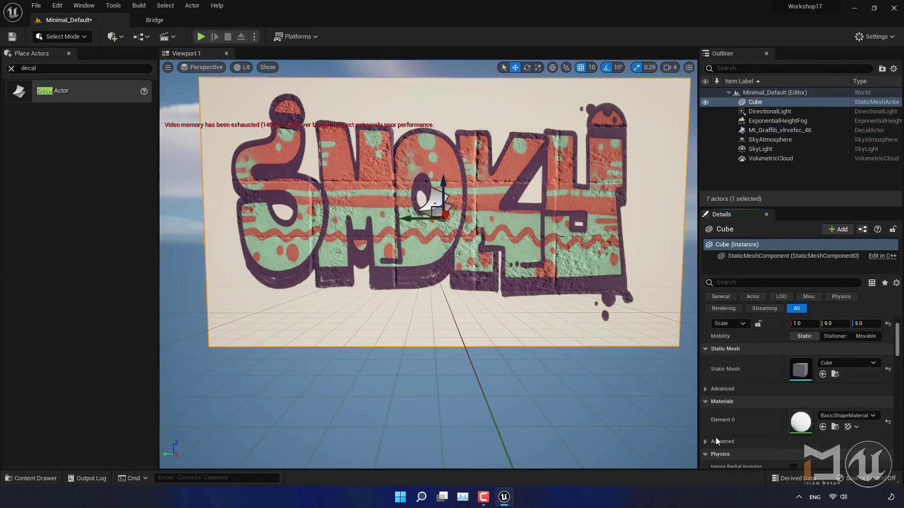
Assign MI_Worn_Painted_Wall from Megascans/Surfaces/Worn_Painted_Wall to the cube's Element 0.
{"action": "left_click", "coordinate": [36, 478]}
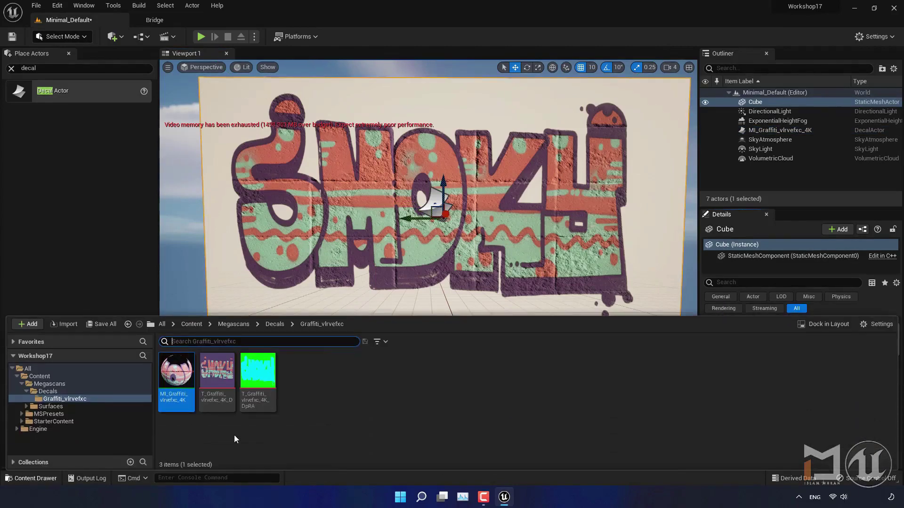
{"action": "left_click", "coordinate": [275, 325]}
{"action": "left_click", "coordinate": [234, 324]}
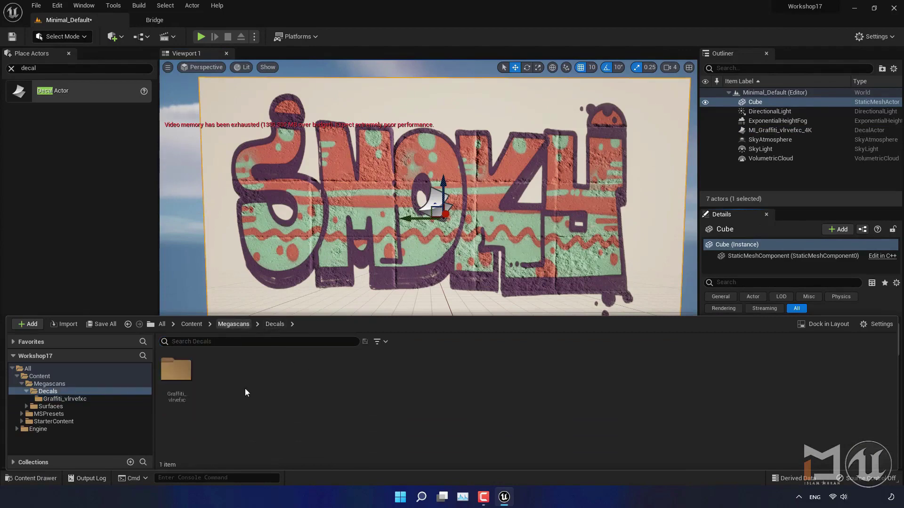
{"action": "double_click", "coordinate": [216, 370]}
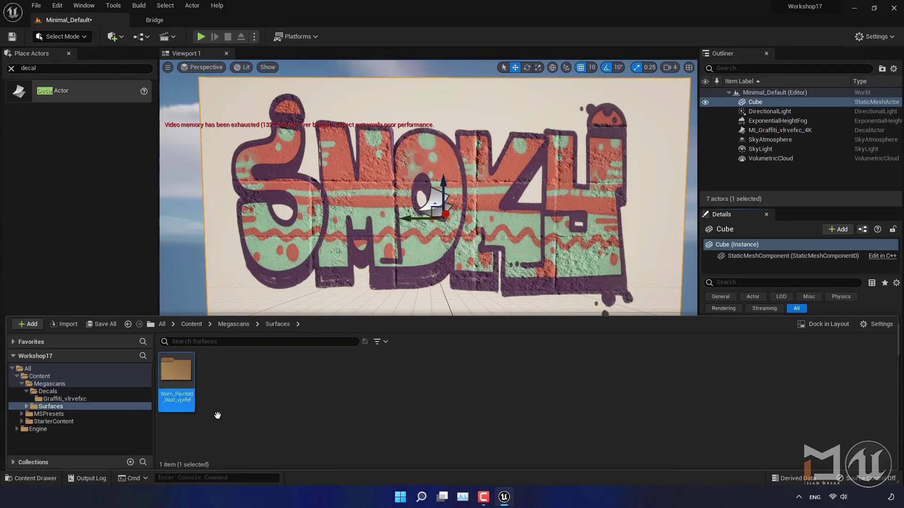
{"action": "double_click", "coordinate": [182, 373]}
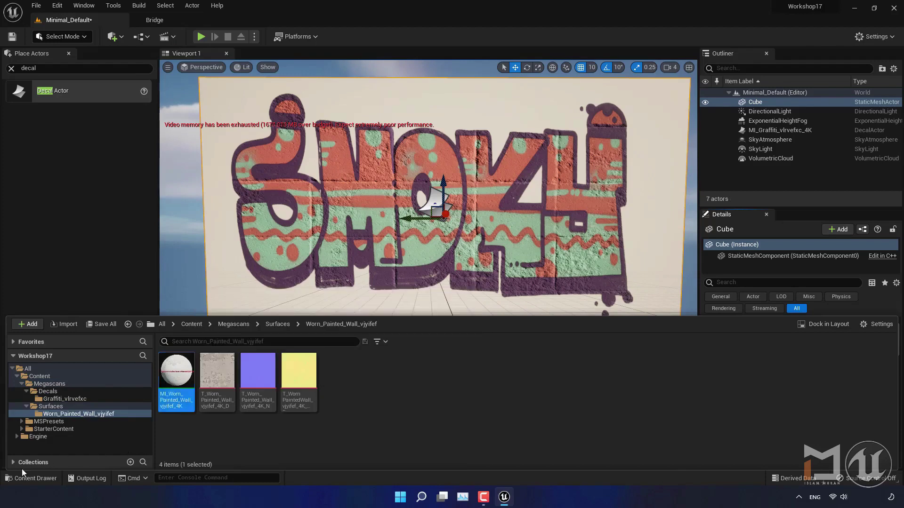
{"action": "key", "text": "ctrl+space"}
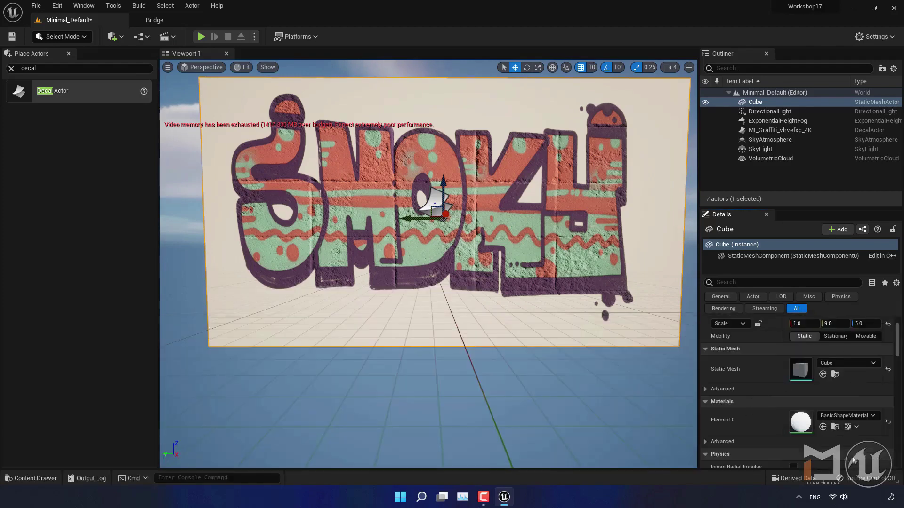
{"action": "left_click", "coordinate": [823, 427]}
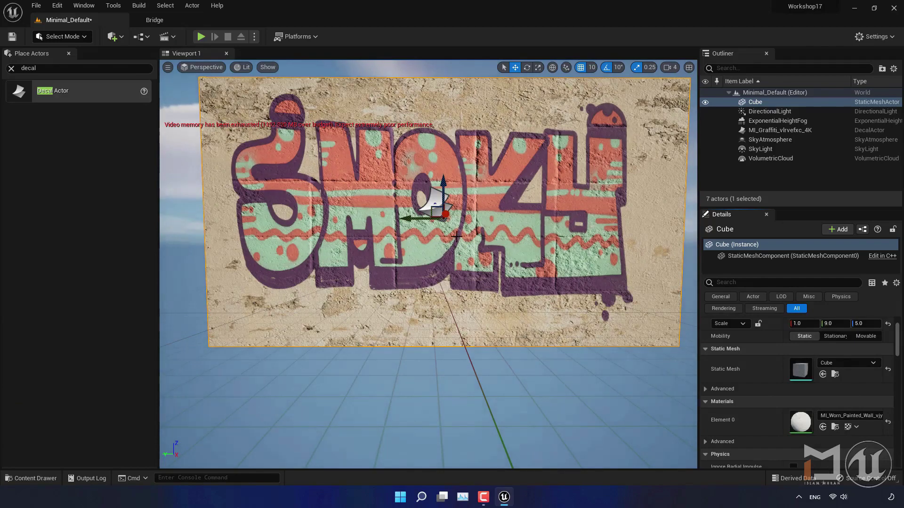
Select the MI_Graffiti_vlrvefxc_4K decal and bring its Transform settings into view.
{"action": "mouse_move", "coordinate": [477, 241]}
{"action": "right_mouse_down"}
{"action": "mouse_move", "coordinate": [509, 244]}
{"action": "mouse_move", "coordinate": [475, 242]}
{"action": "right_mouse_up"}
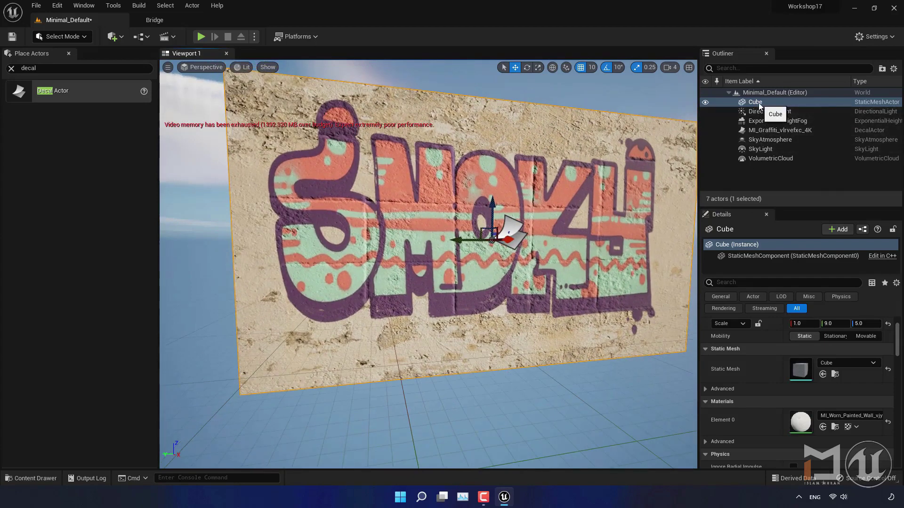
{"action": "left_click", "coordinate": [780, 130]}
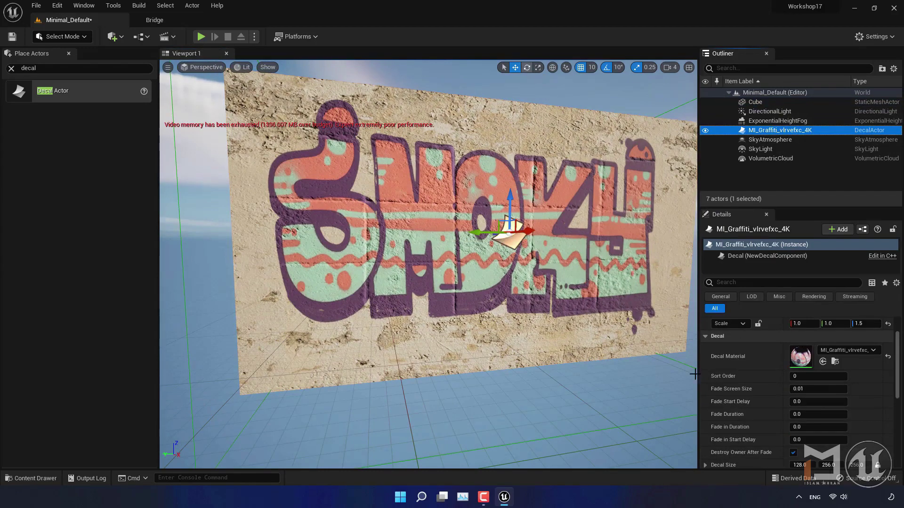
{"action": "scroll", "coordinate": [901, 365], "scroll_direction": "up", "scroll_amount": 2}
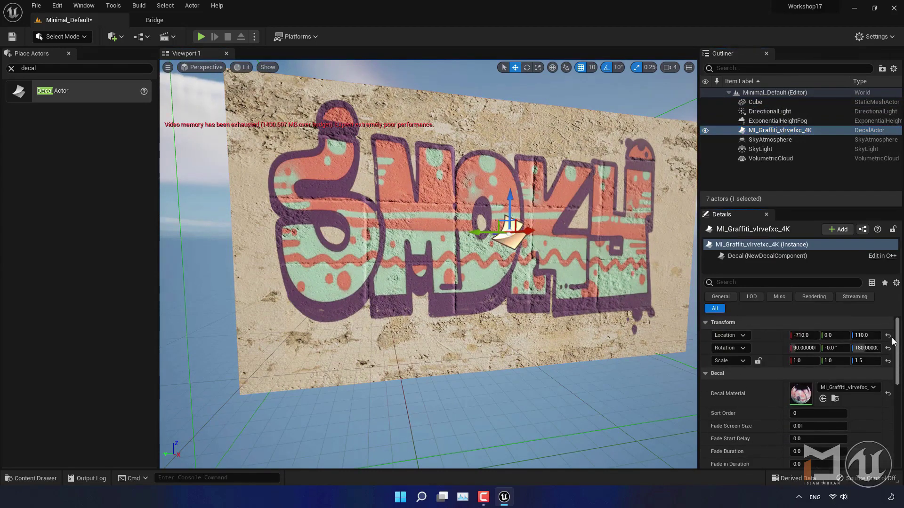
Halve the decal's locked scale to 0.5 (0.5 × 0.5 × 0.75) and nudge its depth.
{"action": "left_click", "coordinate": [797, 360]}
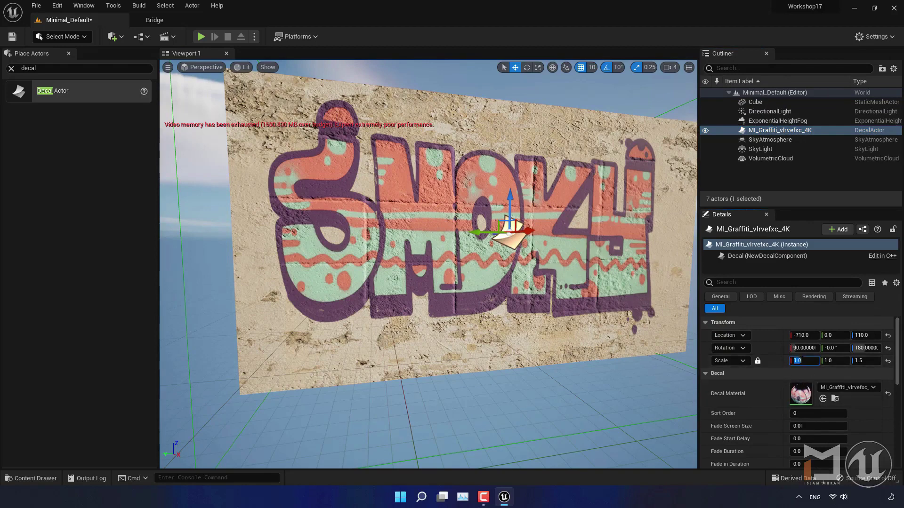
{"action": "type", "text": "0.5"}
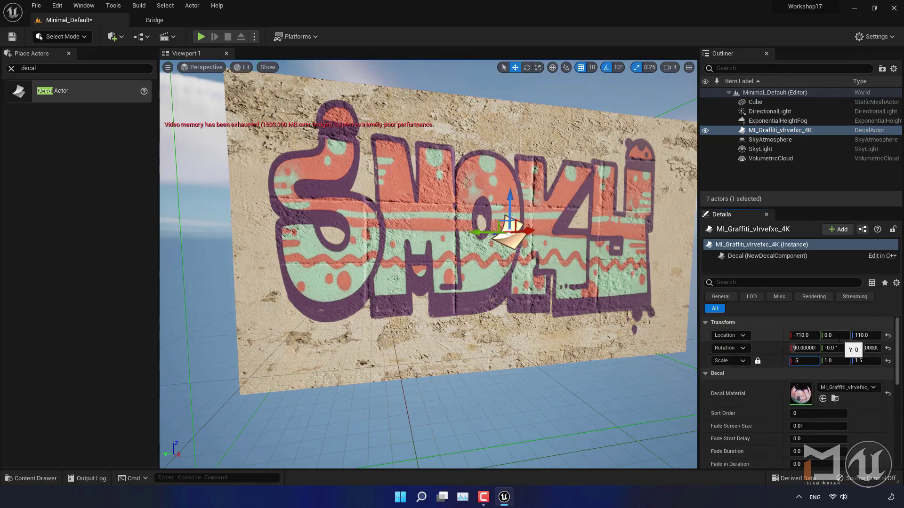
{"action": "key", "text": "Return"}
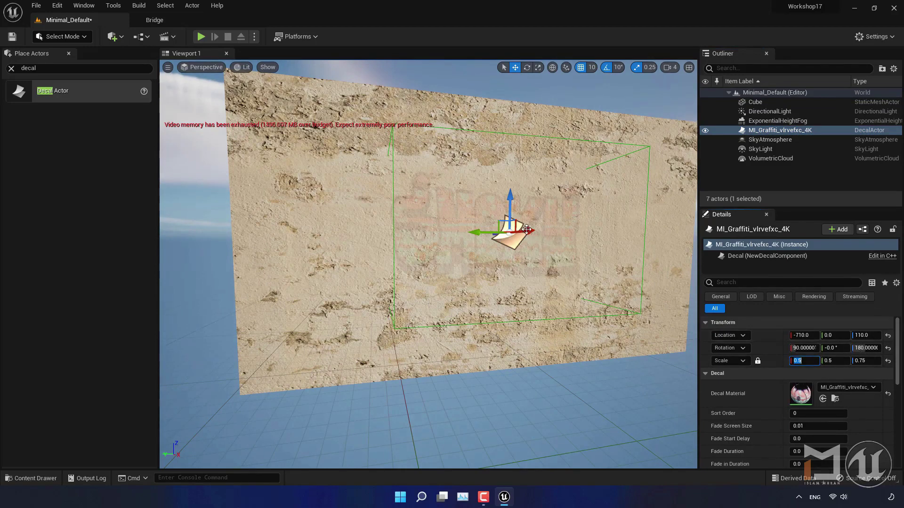
{"action": "left_click_drag", "start_coordinate": [526, 230], "coordinate": [517, 237]}
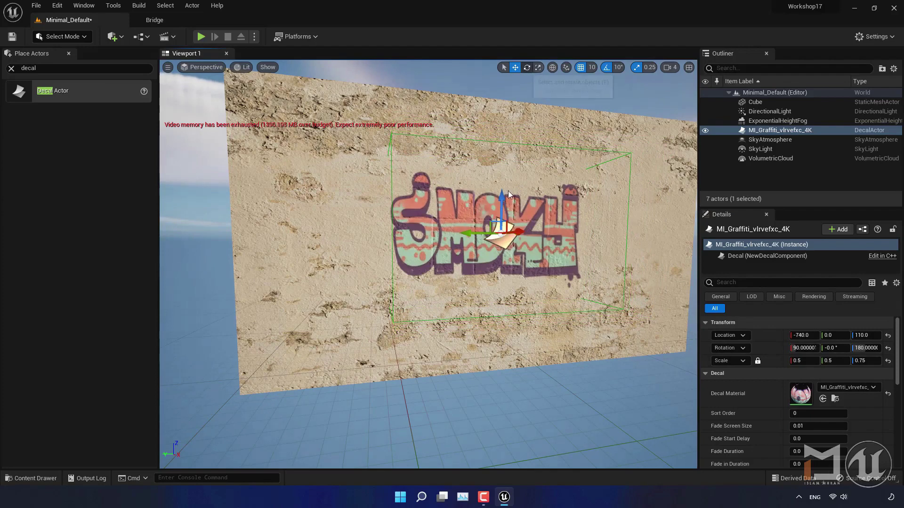
Tilt the decal to 70° and move it 200 units left and higher on the wall.
{"action": "left_click", "coordinate": [527, 67]}
{"action": "left_click_drag", "start_coordinate": [465, 256], "coordinate": [471, 278]}
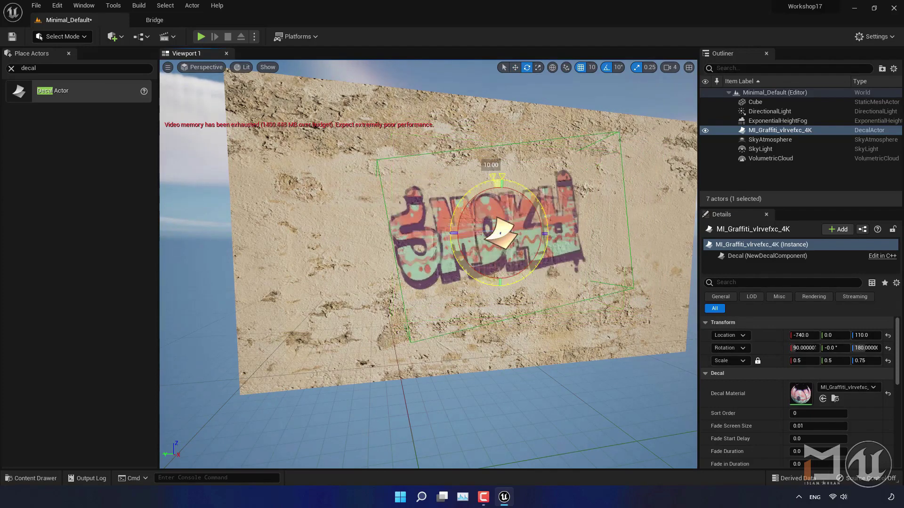
{"action": "left_click", "coordinate": [515, 67]}
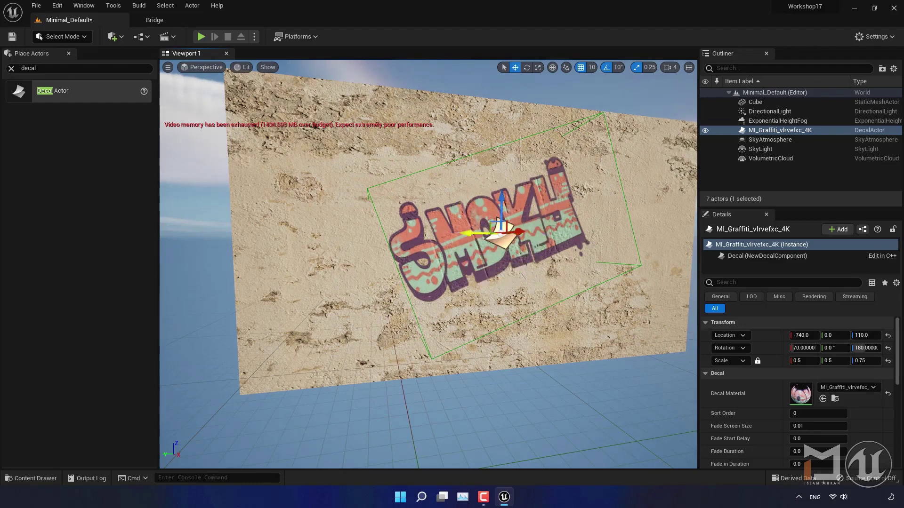
{"action": "left_click_drag", "start_coordinate": [476, 233], "coordinate": [359, 248]}
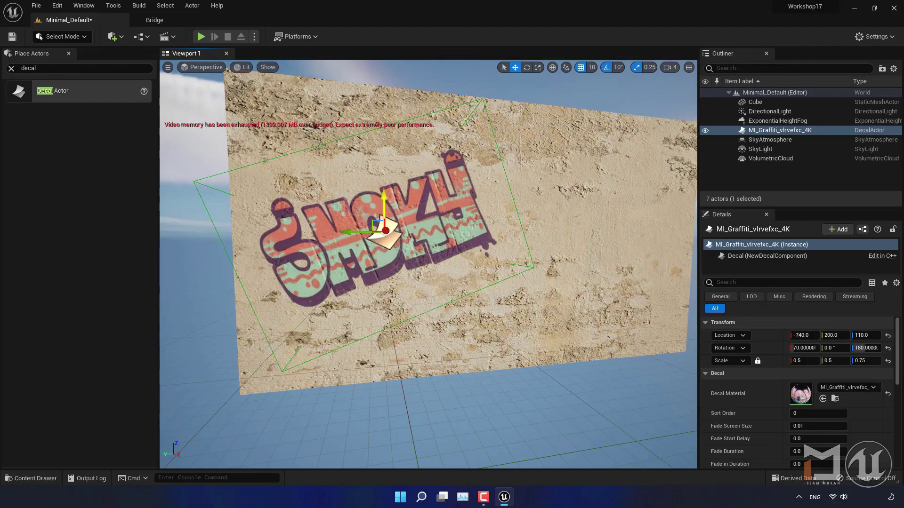
{"action": "mouse_move", "coordinate": [385, 206]}
{"action": "left_mouse_down"}
{"action": "mouse_move", "coordinate": [397, 133]}
{"action": "mouse_move", "coordinate": [388, 160]}
{"action": "left_mouse_up"}
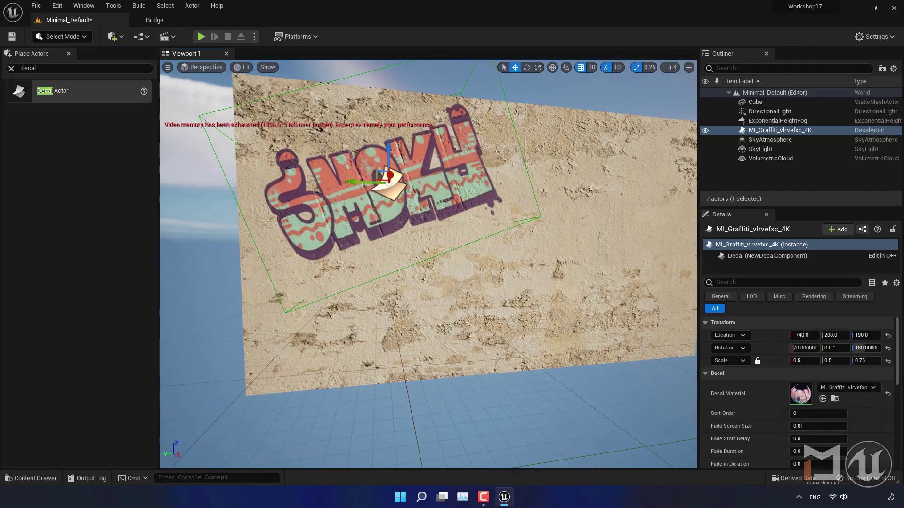
{"action": "mouse_move", "coordinate": [389, 160]}
{"action": "right_mouse_down"}
{"action": "mouse_move", "coordinate": [414, 189]}
{"action": "mouse_move", "coordinate": [395, 186]}
{"action": "right_mouse_up"}
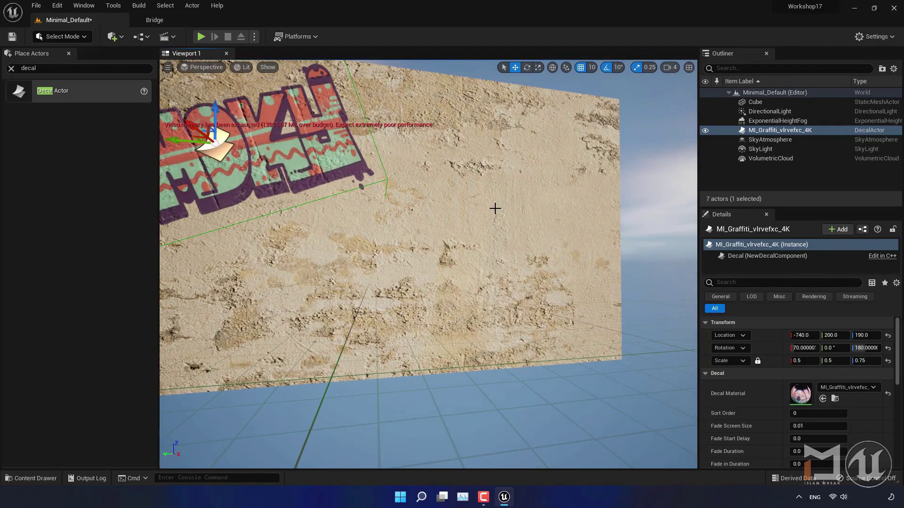
Add a new Material named Decal-Mat to the top-level Content folder.
{"action": "left_click", "coordinate": [38, 477]}
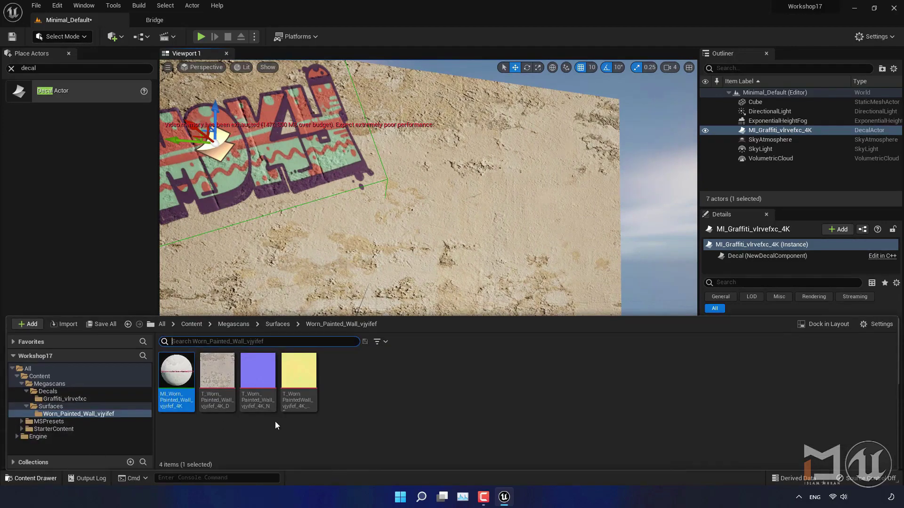
{"action": "left_click", "coordinate": [189, 329]}
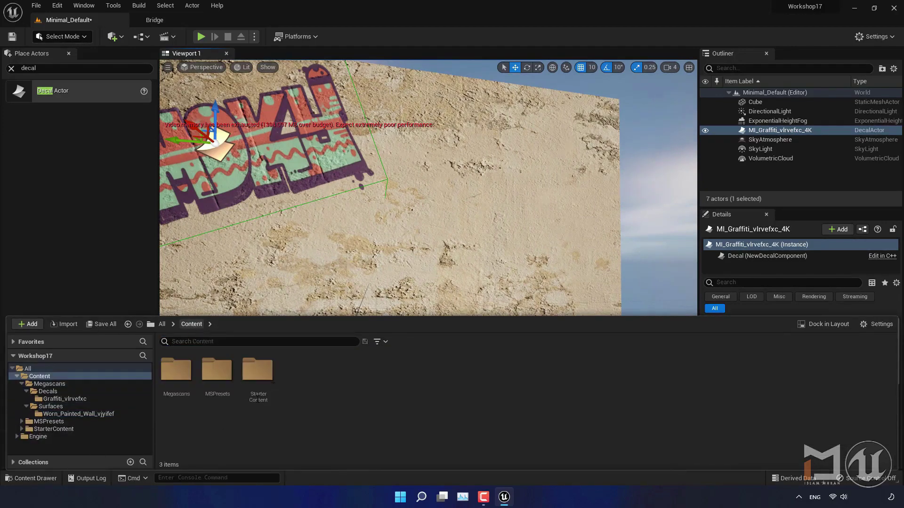
{"action": "right_click", "coordinate": [318, 381]}
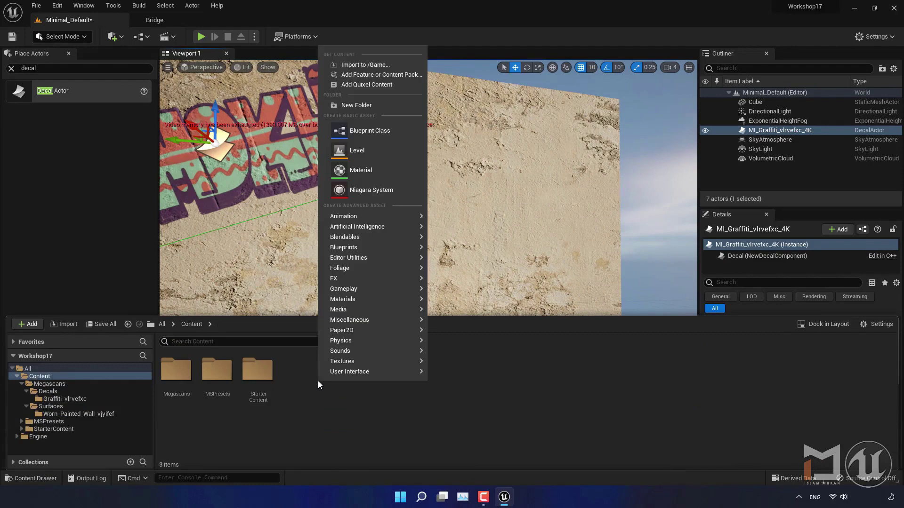
{"action": "left_click", "coordinate": [370, 171]}
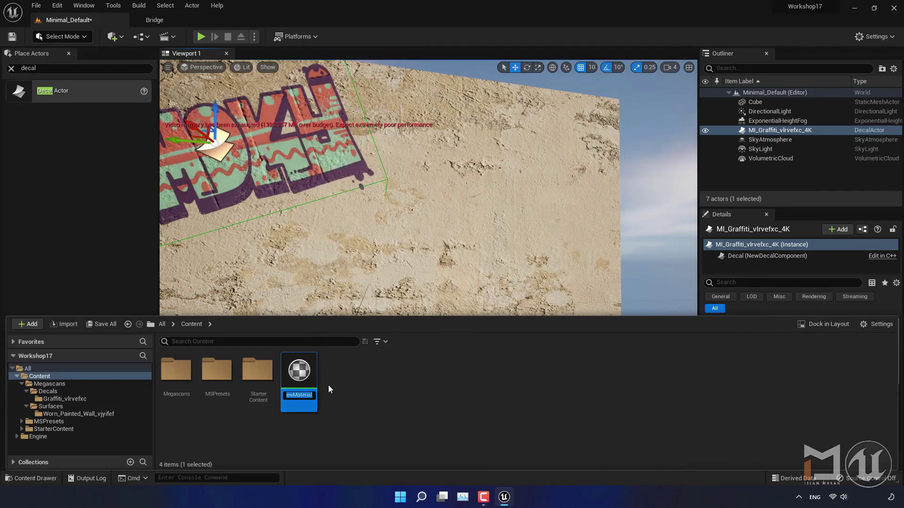
{"action": "type", "text": "Decal-Mat"}
{"action": "key", "text": "Return"}
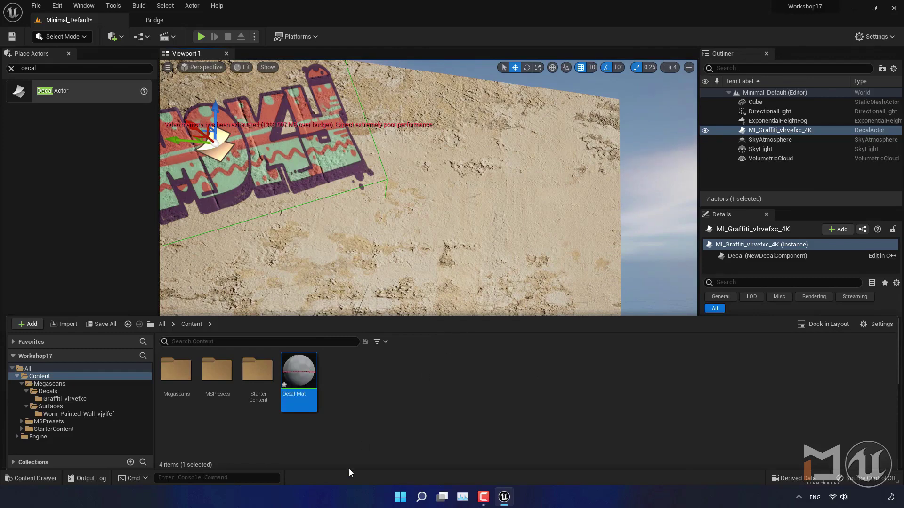
Open Decal-Mat and set Material Domain to Deferred Decal and Blend Mode to Translucent.
{"action": "double_click", "coordinate": [301, 375]}
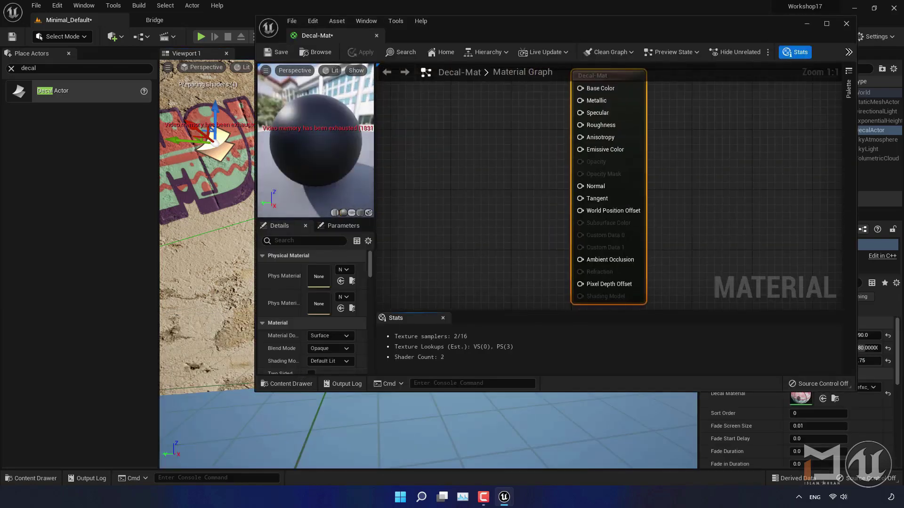
{"action": "right_click_drag", "start_coordinate": [507, 189], "coordinate": [576, 187]}
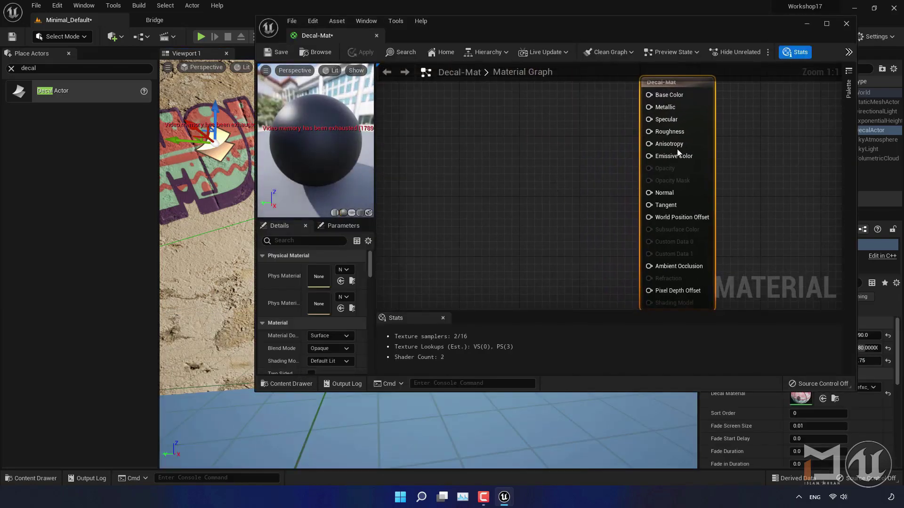
{"action": "scroll", "coordinate": [679, 154], "scroll_direction": "down", "scroll_amount": 1}
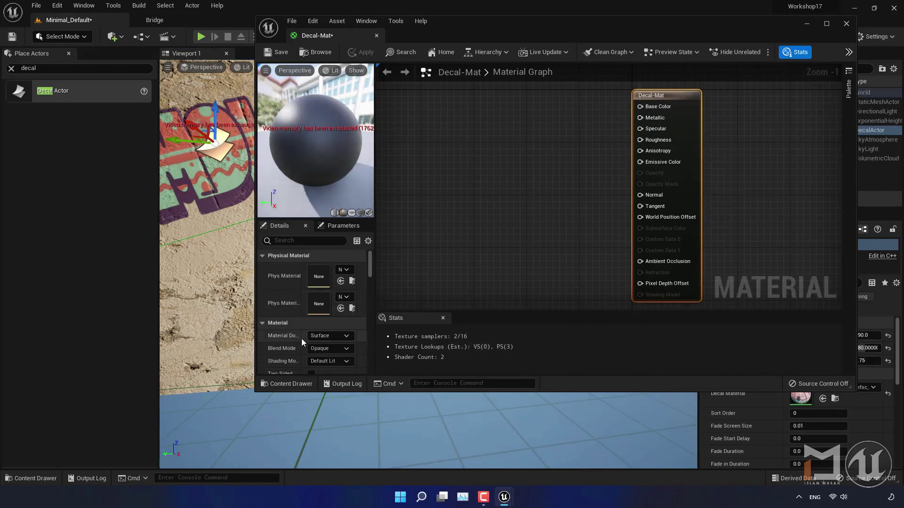
{"action": "left_click", "coordinate": [344, 339]}
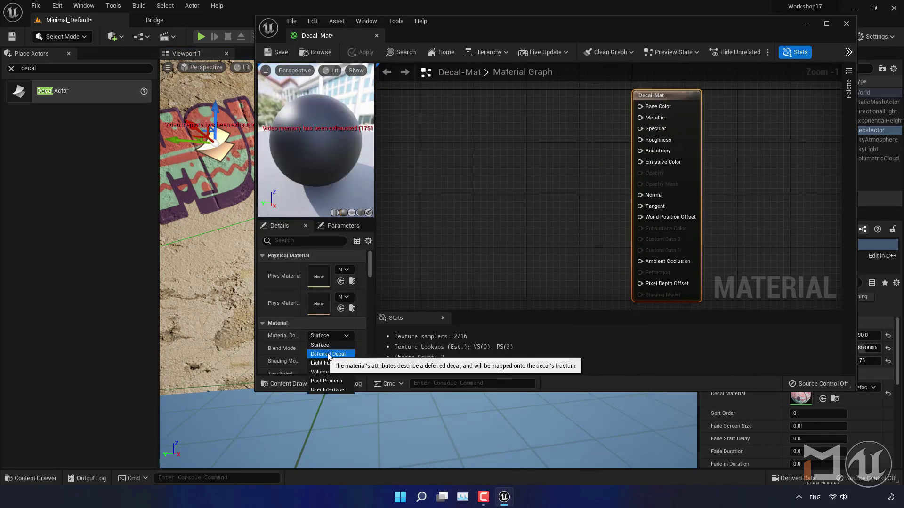
{"action": "left_click", "coordinate": [337, 348]}
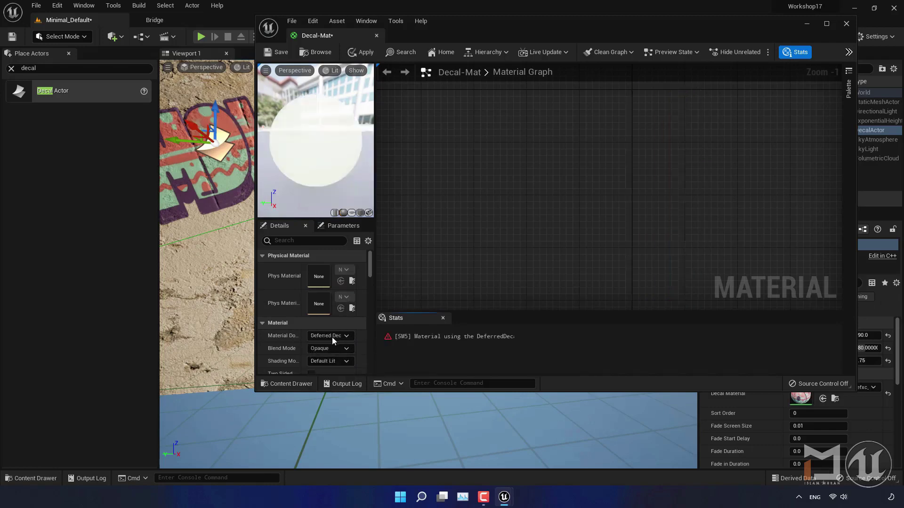
{"action": "left_click", "coordinate": [345, 349]}
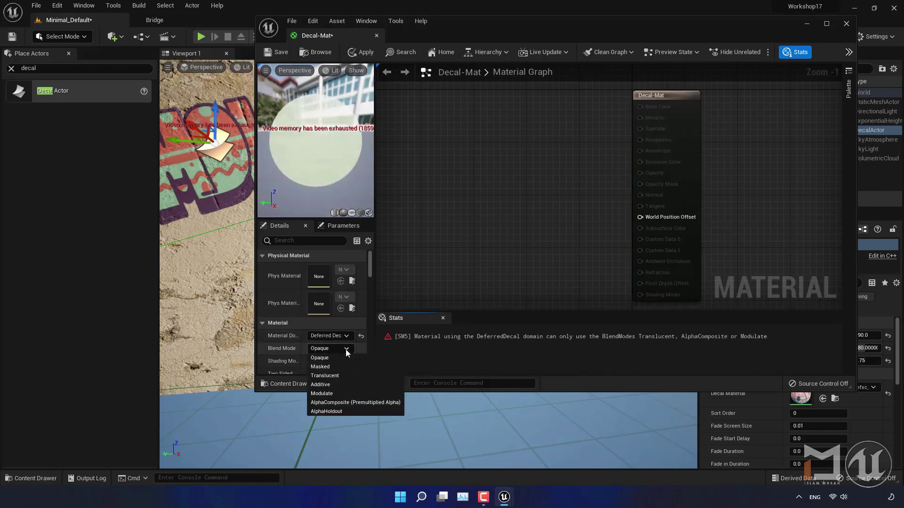
{"action": "left_click", "coordinate": [338, 378]}
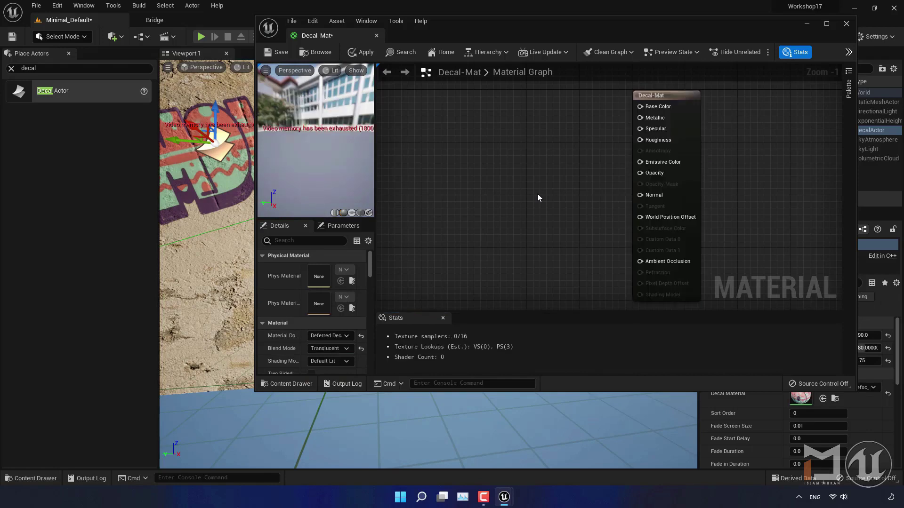
{"action": "left_click", "coordinate": [40, 479]}
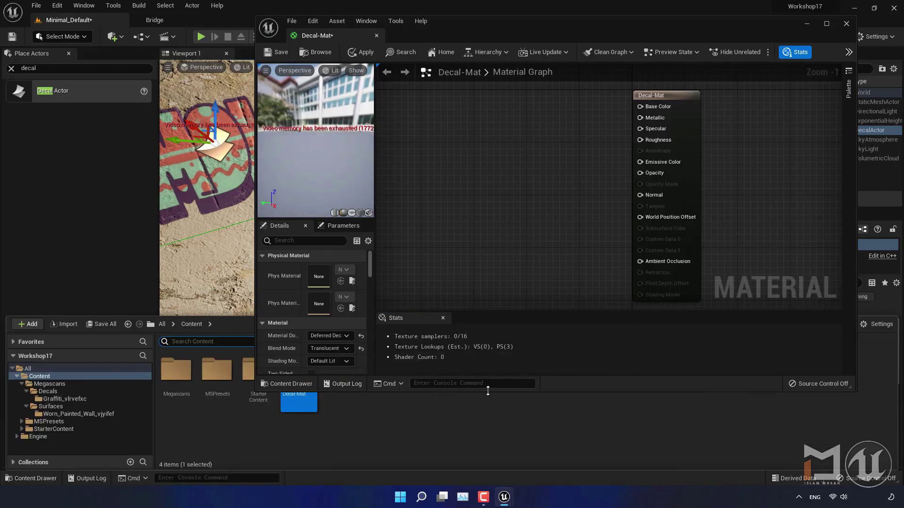
{"action": "left_click_drag", "start_coordinate": [487, 390], "coordinate": [485, 344]}
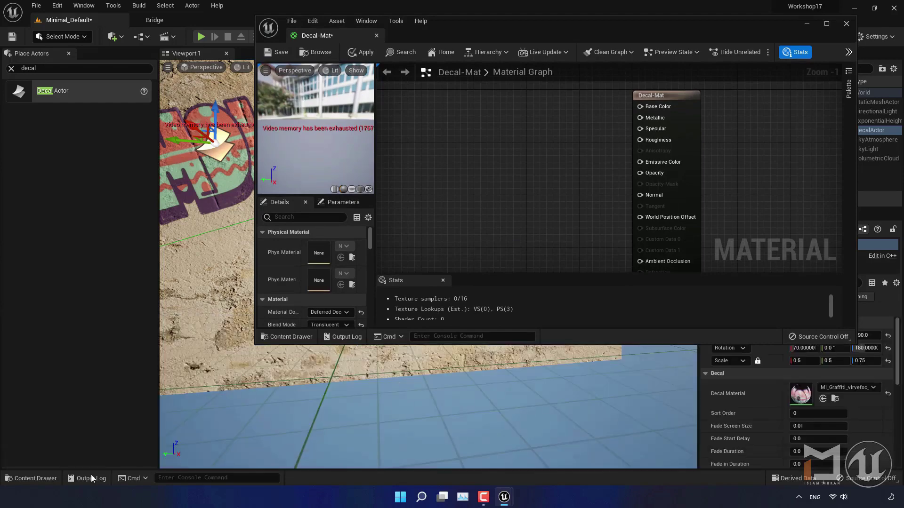
{"action": "left_click", "coordinate": [33, 478]}
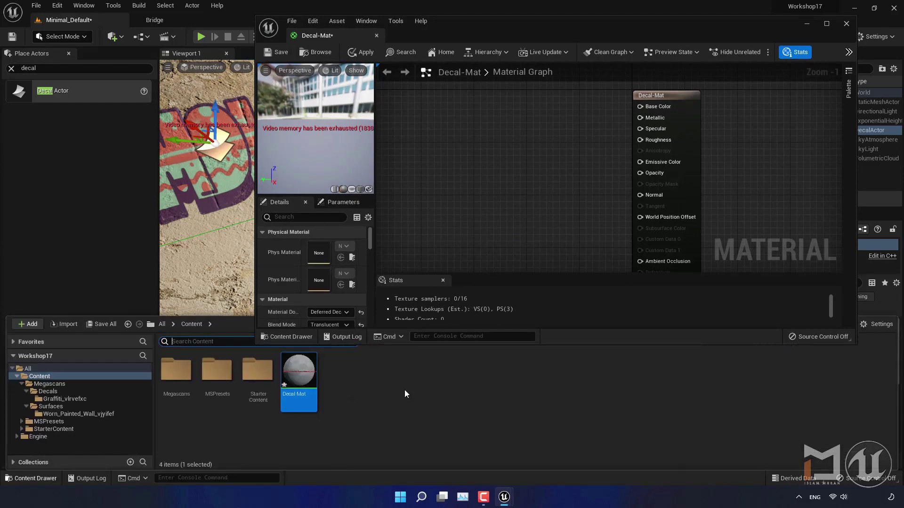
Import Super Mario 3D World.png into /Game through the Content Browser's import option.
{"action": "right_click", "coordinate": [369, 382]}
{"action": "left_click", "coordinate": [434, 66]}
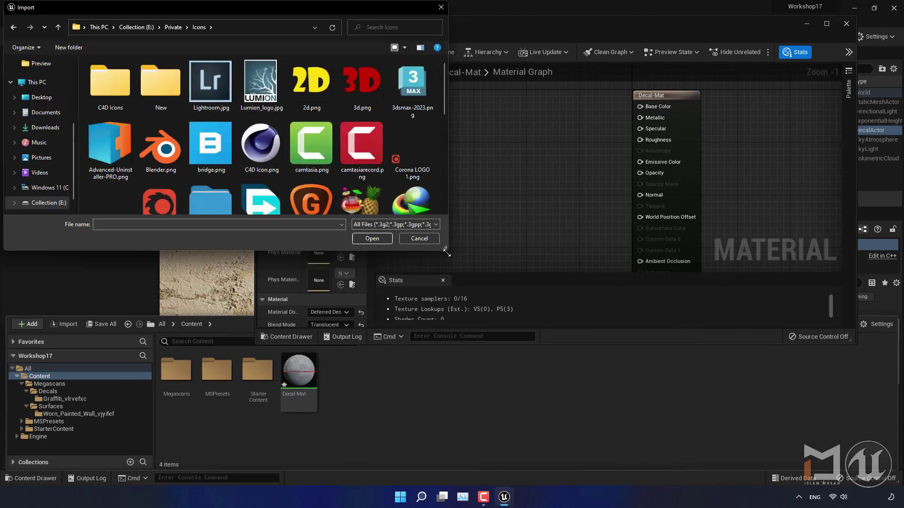
{"action": "left_click_drag", "start_coordinate": [445, 248], "coordinate": [506, 305]}
{"action": "left_click_drag", "start_coordinate": [507, 145], "coordinate": [509, 263]}
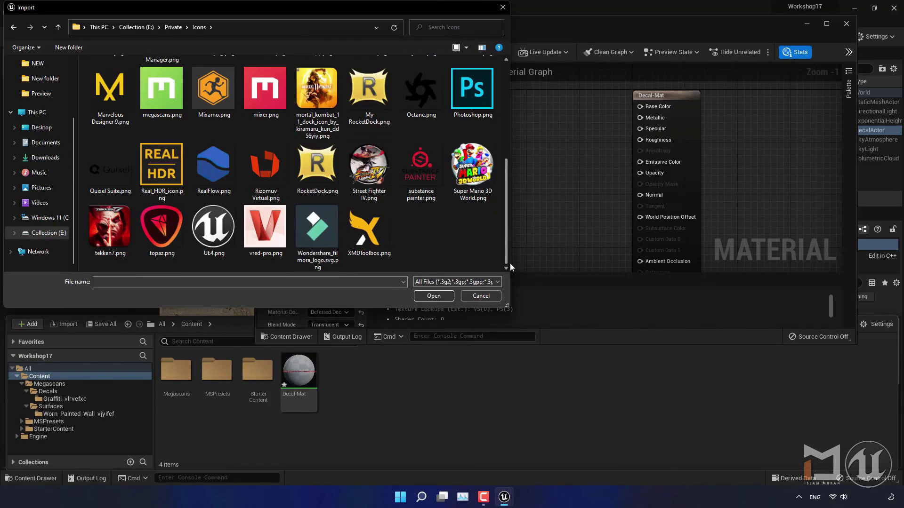
{"action": "left_click", "coordinate": [367, 173]}
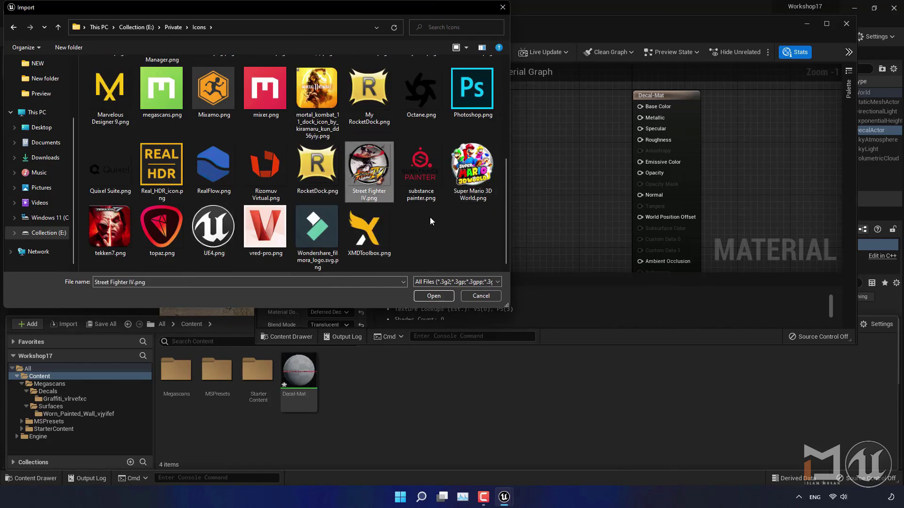
{"action": "left_click", "coordinate": [462, 174]}
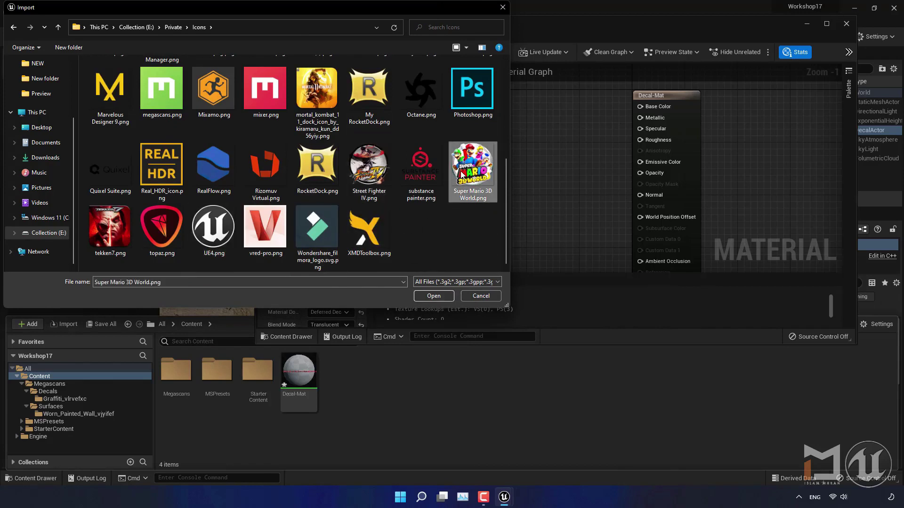
{"action": "left_click", "coordinate": [433, 296]}
Place the imported Mario texture in the Decal-Mat graph as a Texture Sample node.
{"action": "left_click_drag", "start_coordinate": [338, 377], "coordinate": [501, 170]}
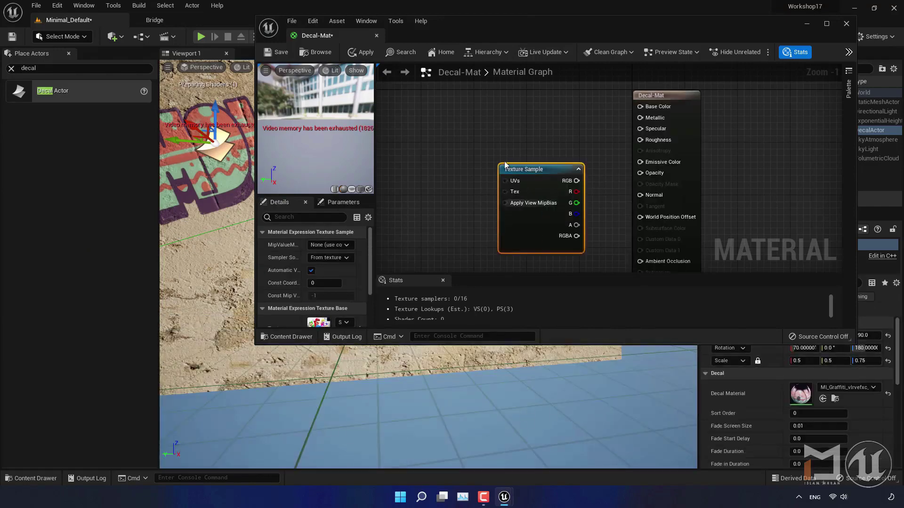
{"action": "mouse_move", "coordinate": [577, 181]}
{"action": "left_mouse_down"}
{"action": "mouse_move", "coordinate": [531, 172]}
{"action": "mouse_move", "coordinate": [525, 153]}
{"action": "left_mouse_up"}
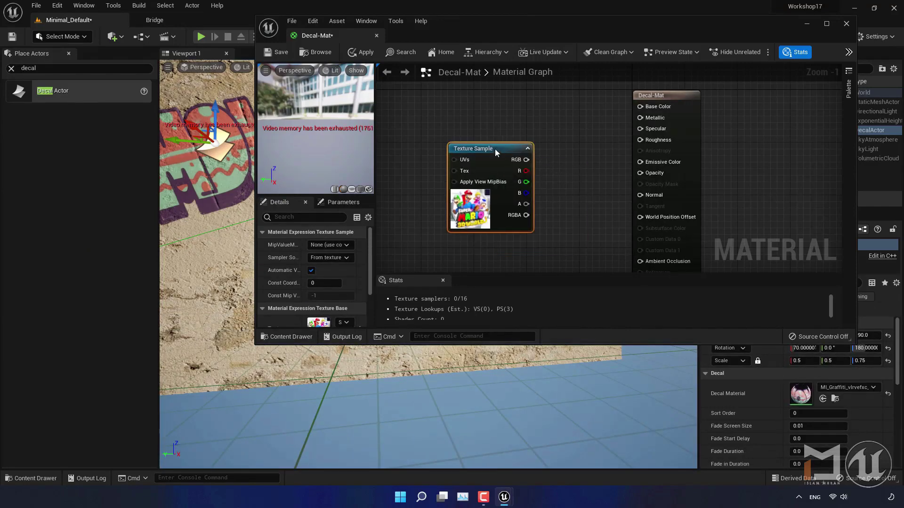
{"action": "left_click", "coordinate": [528, 143]}
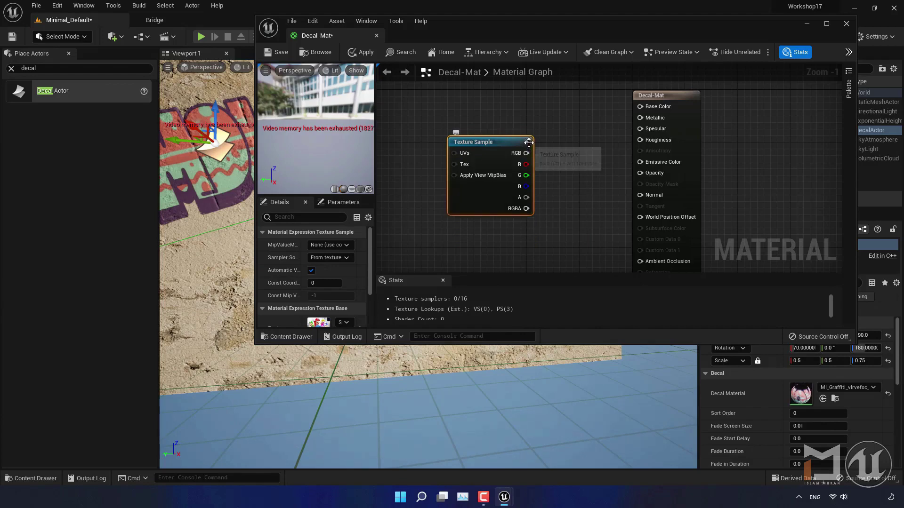
{"action": "left_click", "coordinate": [528, 143]}
Convert the texture to a parameter named Decal, wiring RGB to Base Color and alpha to Opacity.
{"action": "right_click", "coordinate": [492, 144]}
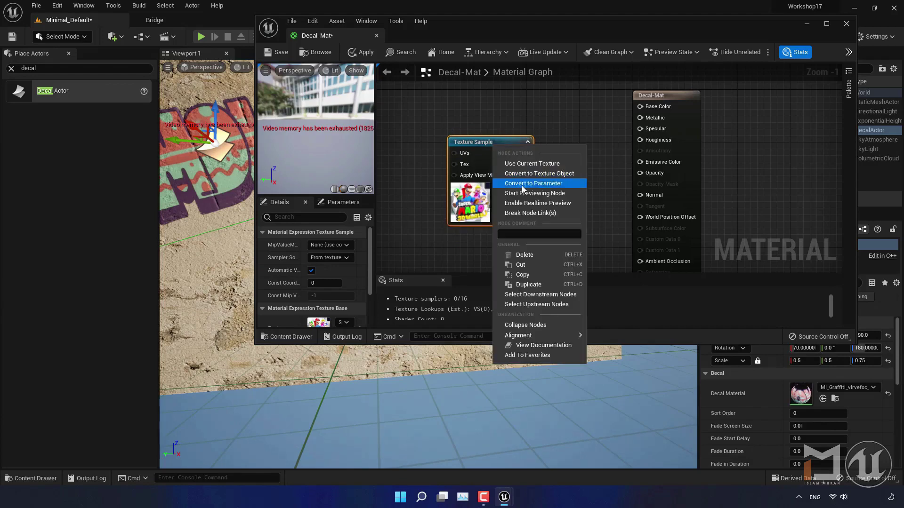
{"action": "left_click", "coordinate": [535, 218]}
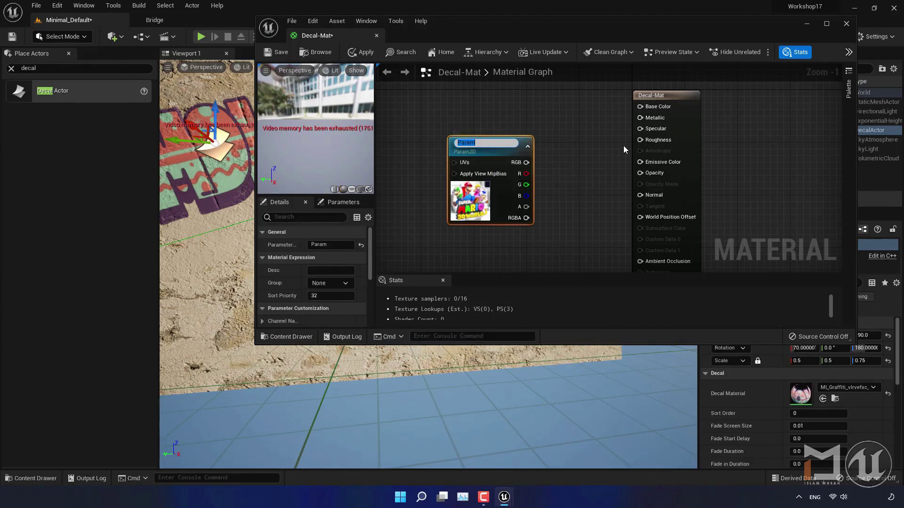
{"action": "type", "text": "Decal"}
{"action": "key", "text": "Return"}
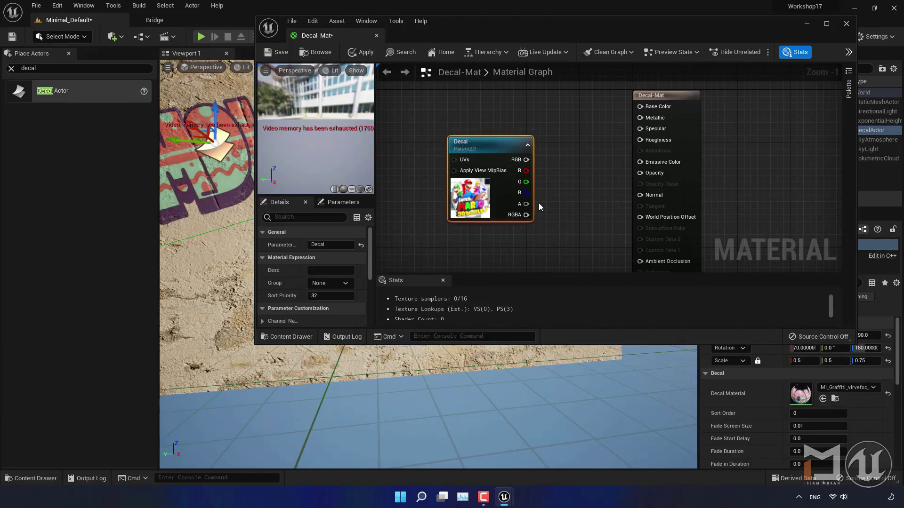
{"action": "left_click_drag", "start_coordinate": [526, 159], "coordinate": [635, 104]}
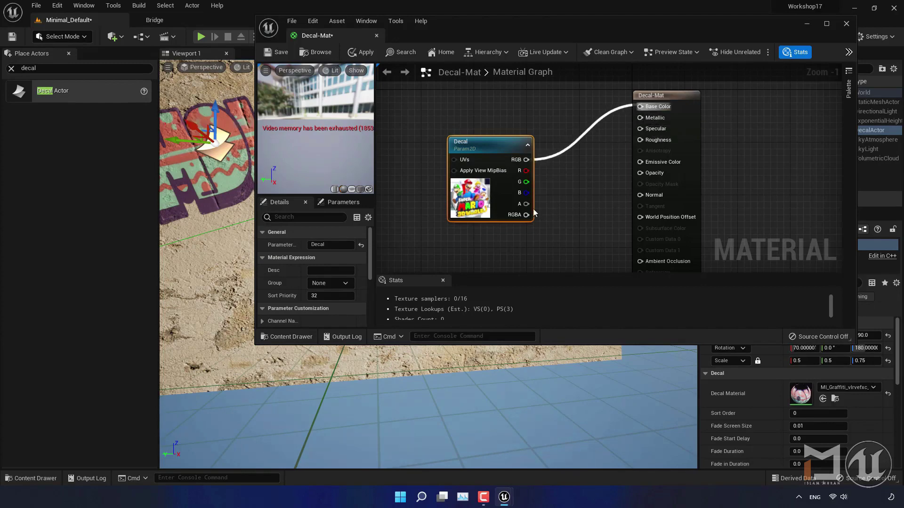
{"action": "left_click_drag", "start_coordinate": [526, 204], "coordinate": [639, 172]}
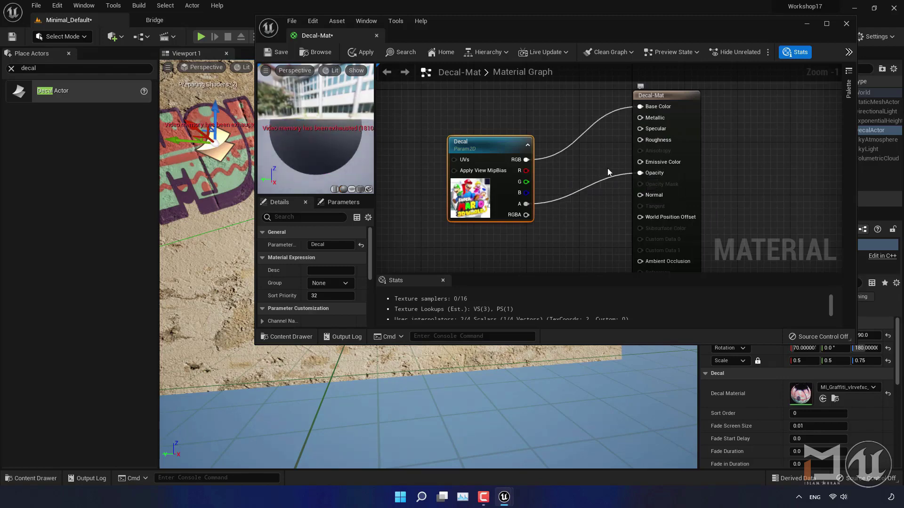
Add a scalar parameter named Rogh to the Decal-Mat graph.
{"action": "left_click", "coordinate": [582, 161]}
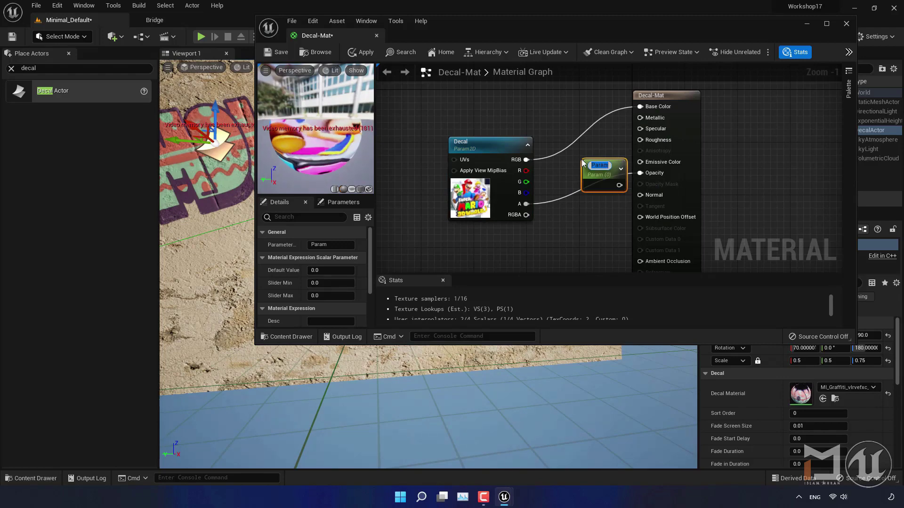
{"action": "type", "text": "Ro"}
{"action": "type", "text": "gh"}
{"action": "key", "text": "Return"}
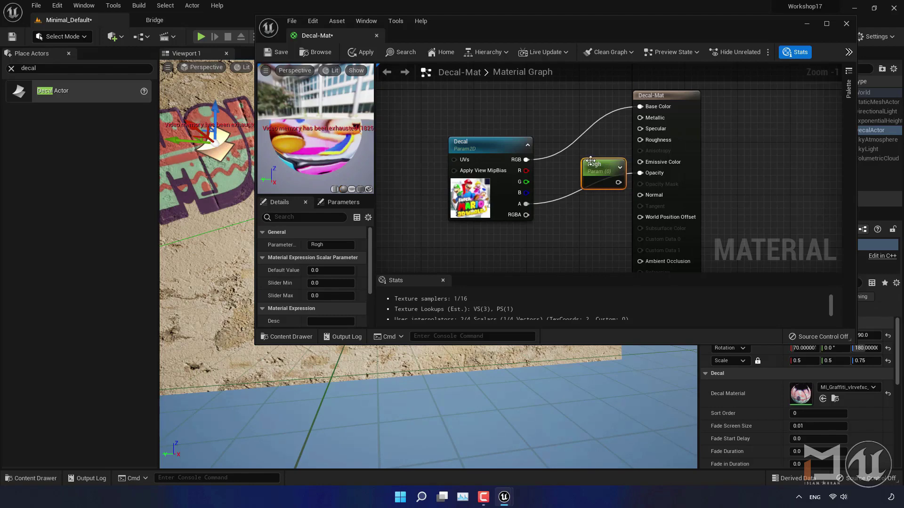
{"action": "mouse_move", "coordinate": [605, 163]}
{"action": "left_mouse_down"}
{"action": "mouse_move", "coordinate": [576, 161]}
{"action": "mouse_move", "coordinate": [638, 154]}
{"action": "mouse_move", "coordinate": [642, 139]}
{"action": "left_mouse_up"}
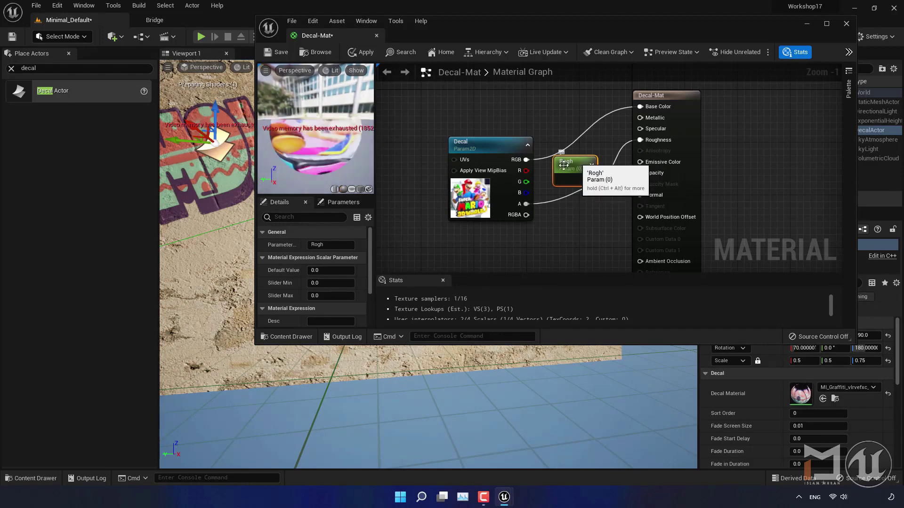
Give Rogh a default value of 0.8 and save the material.
{"action": "left_click", "coordinate": [322, 270]}
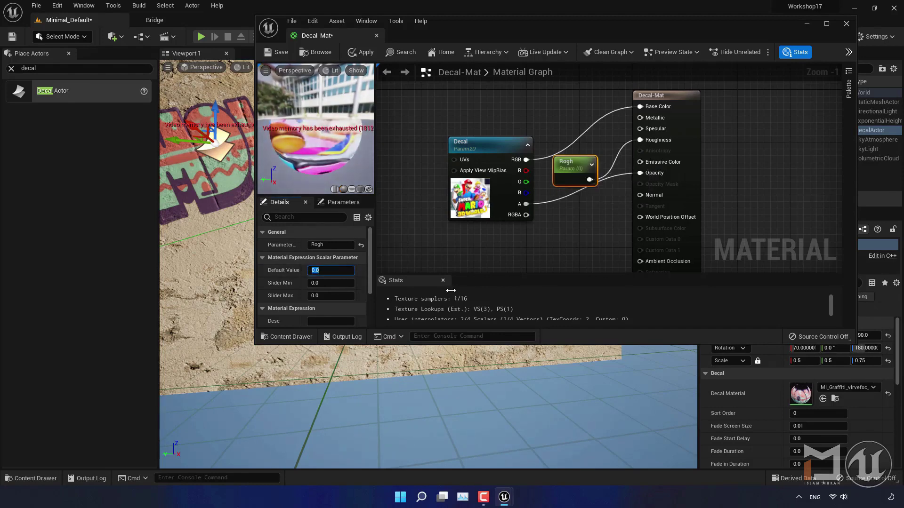
{"action": "type", "text": "0.8"}
{"action": "key", "text": "Return"}
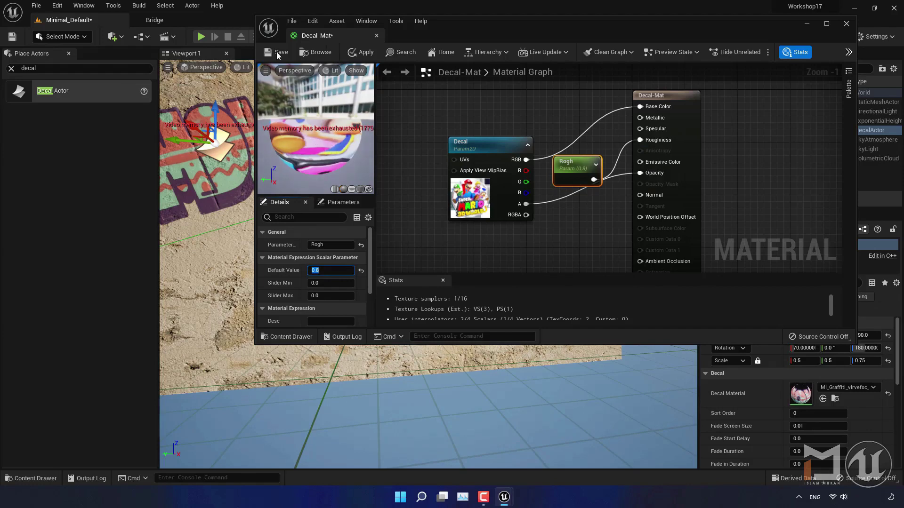
{"action": "key", "text": "ctrl+s"}
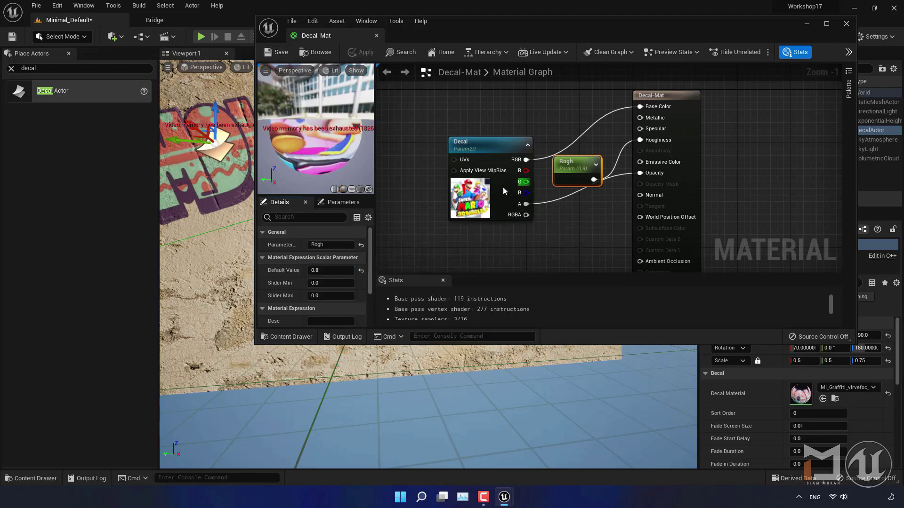
Create a material instance of Decal-Mat named Decal_Material in Content.
{"action": "left_click", "coordinate": [846, 24]}
{"action": "left_click", "coordinate": [45, 478]}
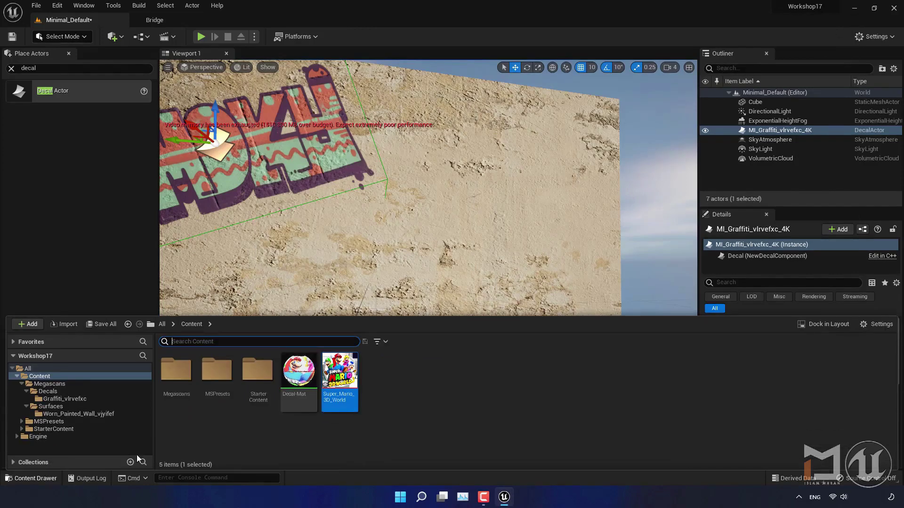
{"action": "right_click", "coordinate": [300, 379]}
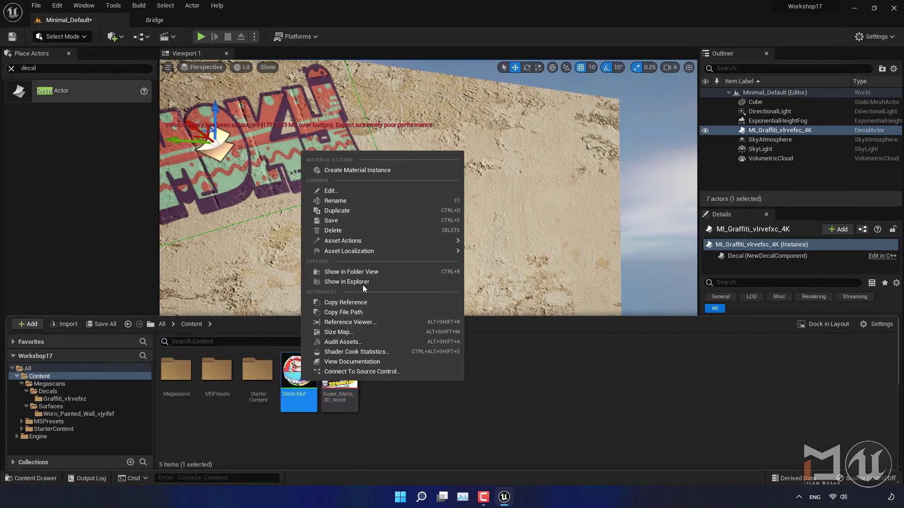
{"action": "key", "text": "Escape"}
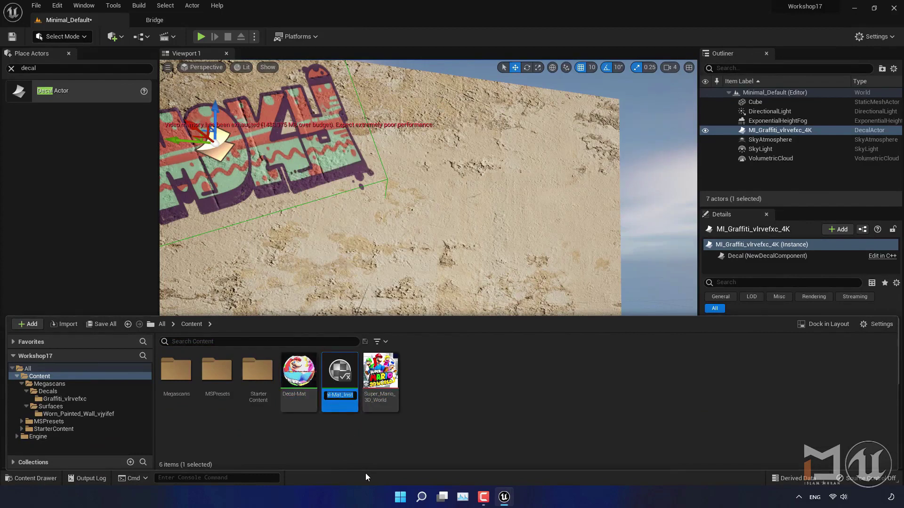
{"action": "type", "text": "Decal_"}
{"action": "type", "text": "Materi"}
{"action": "type", "text": "al"}
{"action": "key", "text": "Return"}
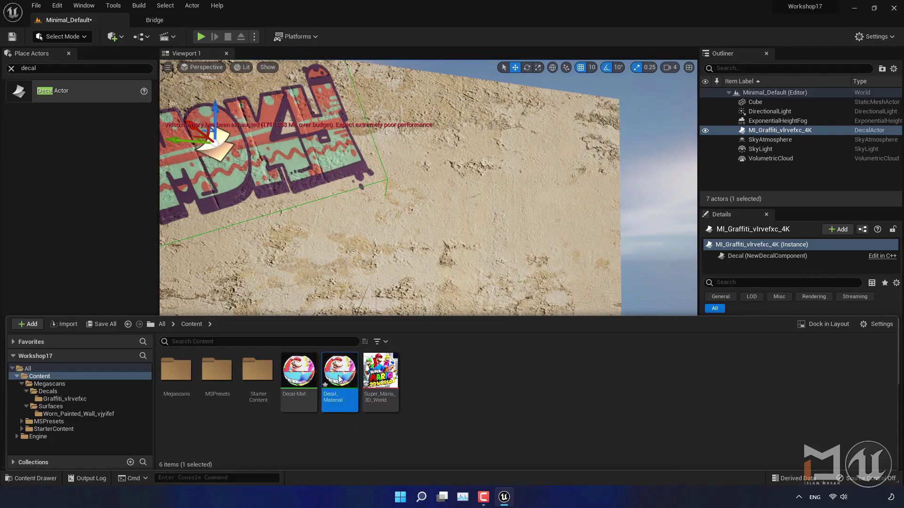
Enable the Rogh and Decal parameter overrides in the Decal_Material instance.
{"action": "double_click", "coordinate": [339, 379]}
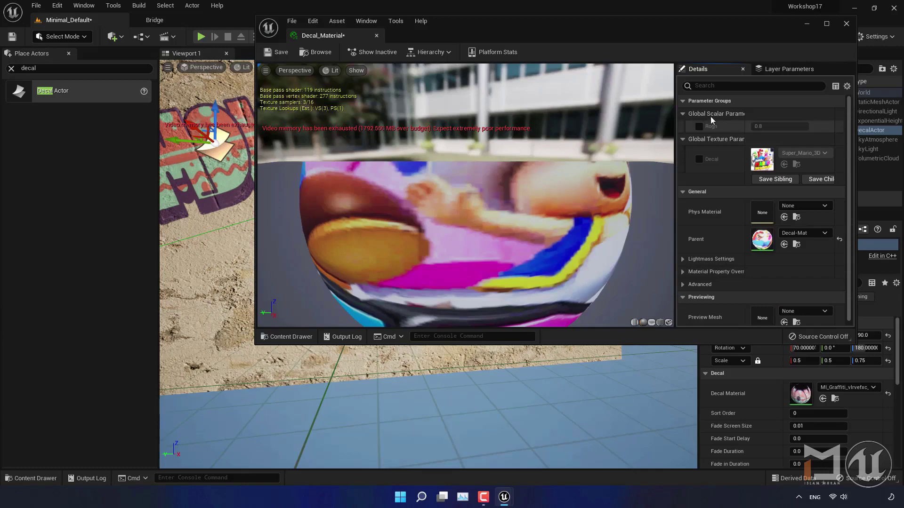
{"action": "left_click", "coordinate": [698, 126]}
{"action": "left_click", "coordinate": [698, 159]}
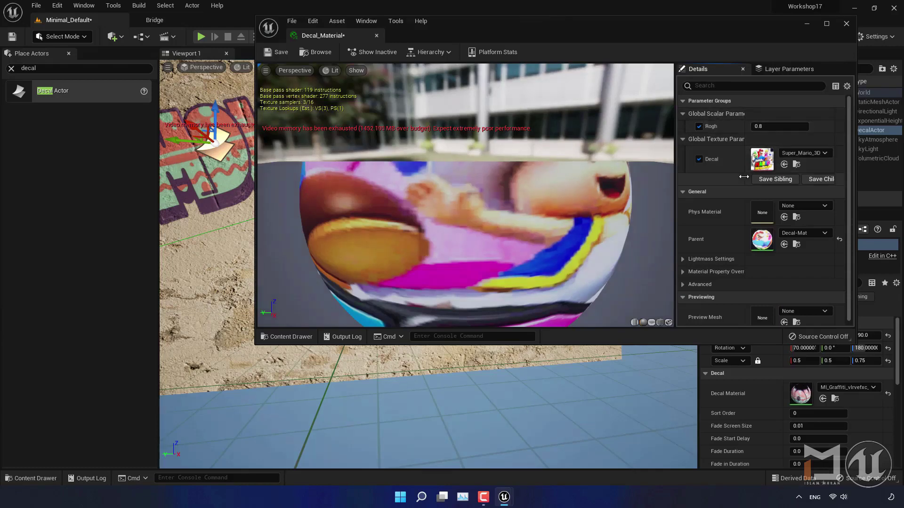
{"action": "left_click", "coordinate": [846, 23]}
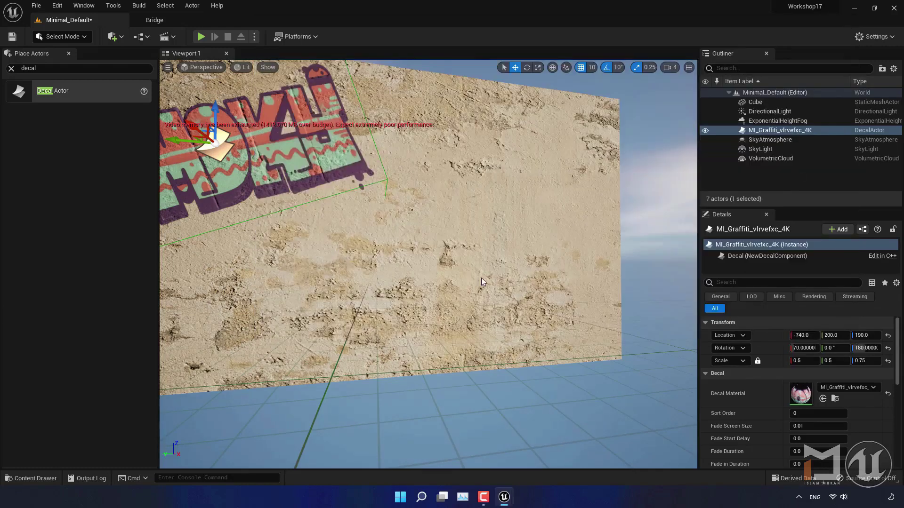
Select the SMOKY graffiti decal on the painted wall.
{"action": "left_click", "coordinate": [34, 479]}
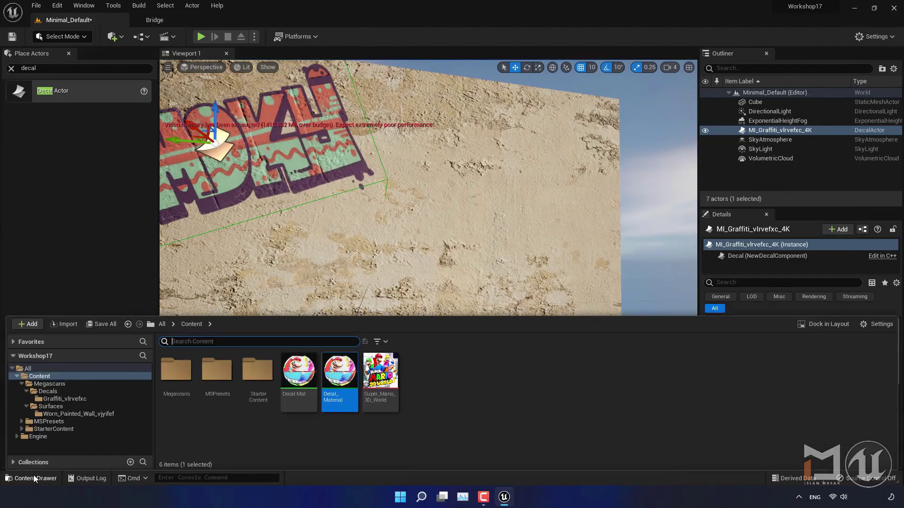
{"action": "left_click", "coordinate": [290, 194]}
{"action": "left_click", "coordinate": [255, 161]}
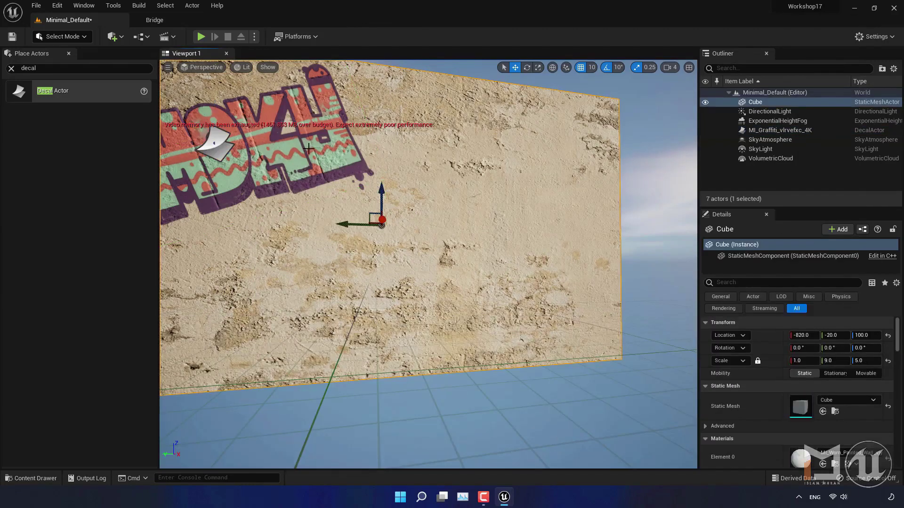
{"action": "left_click", "coordinate": [777, 131]}
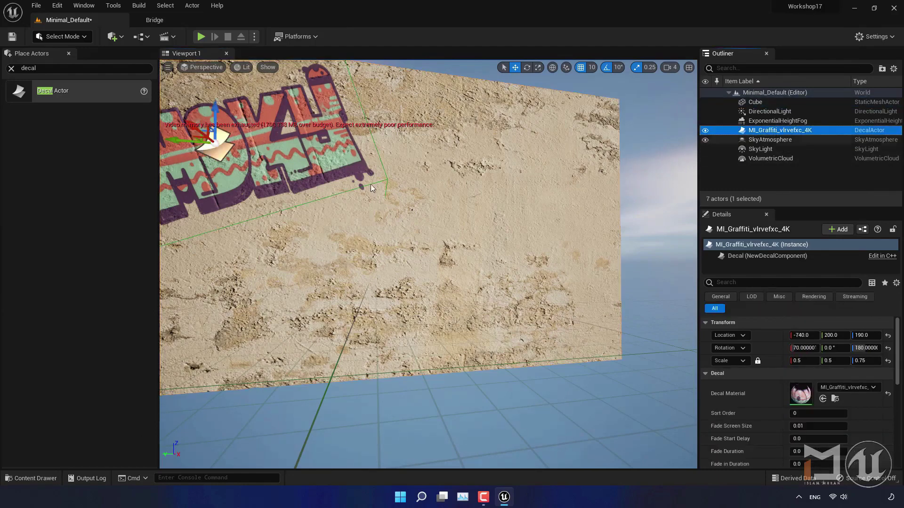
Duplicate the graffiti decal with an Alt-drag and lower the copy to -740, -160, 30.
{"action": "left_click", "coordinate": [181, 140]}
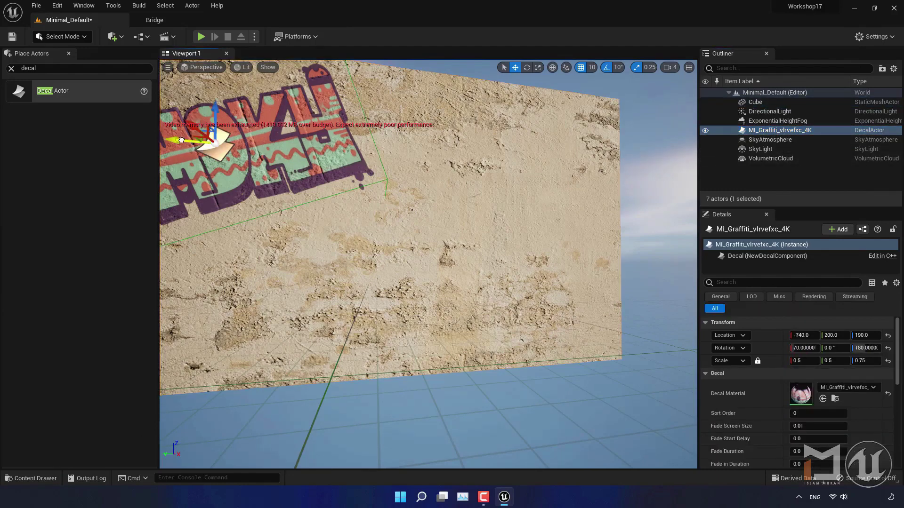
{"action": "left_click_drag", "start_coordinate": [182, 141], "coordinate": [447, 159], "text": "alt"}
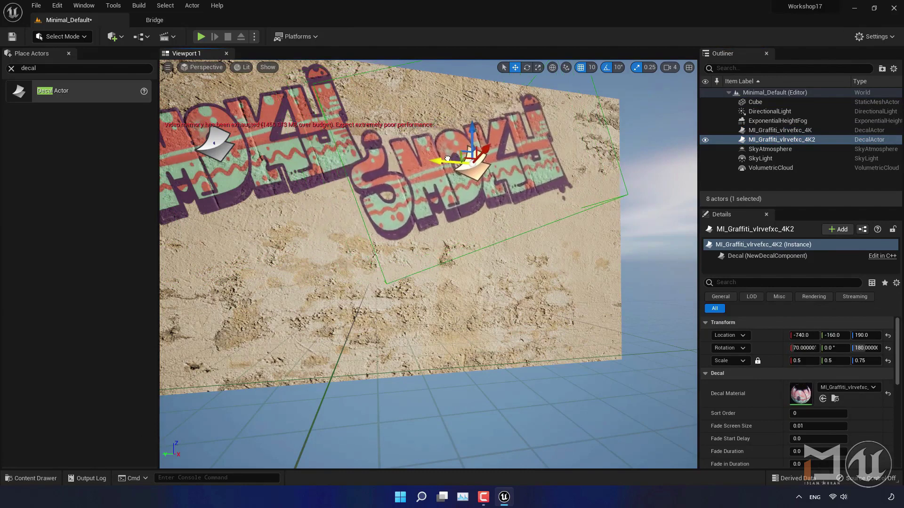
{"action": "left_click_drag", "start_coordinate": [474, 136], "coordinate": [479, 282]}
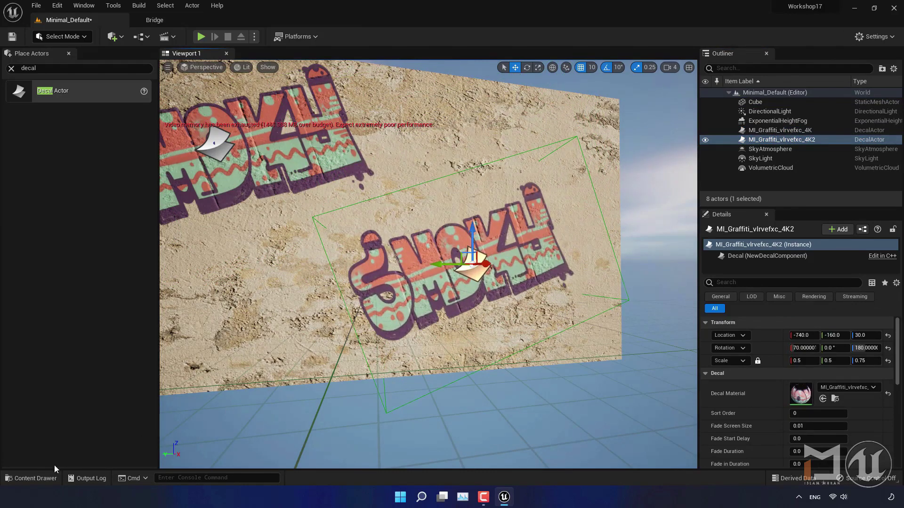
Assign Decal_Material to the copied decal so it projects the Super Mario image.
{"action": "left_click", "coordinate": [40, 475]}
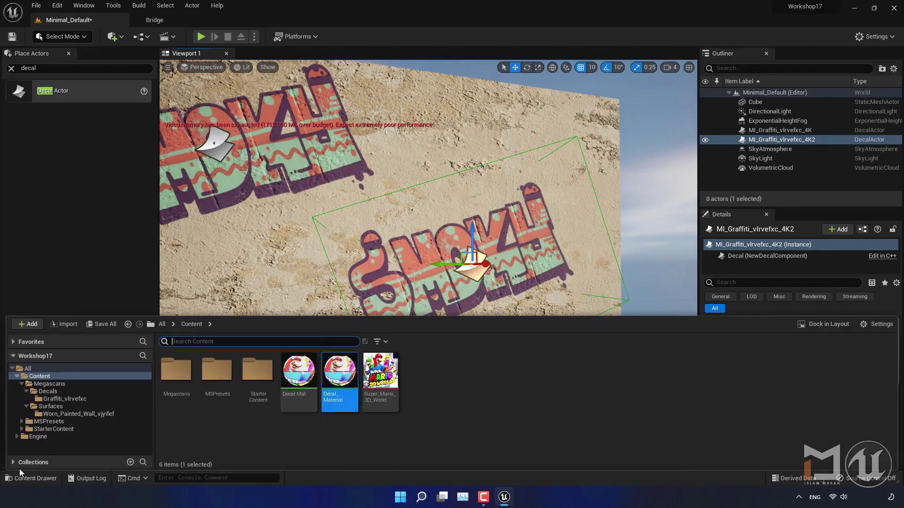
{"action": "left_click", "coordinate": [32, 477]}
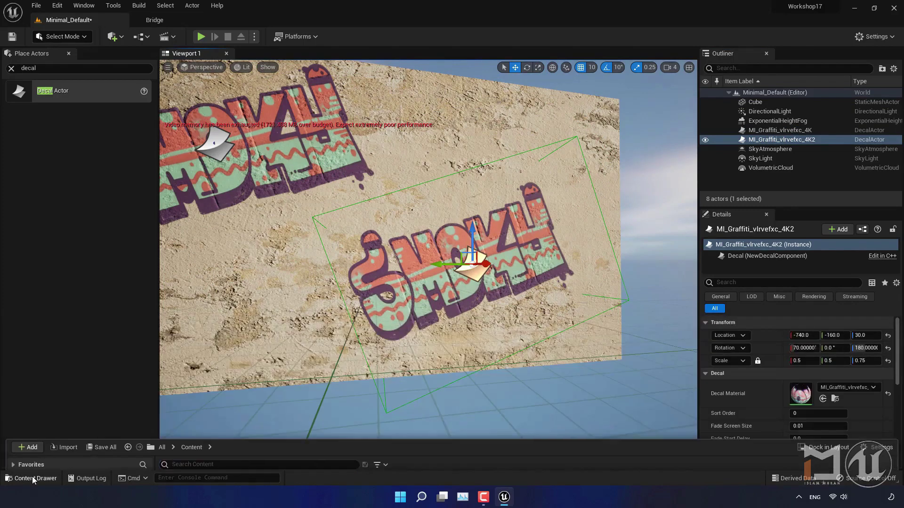
{"action": "left_click", "coordinate": [823, 400]}
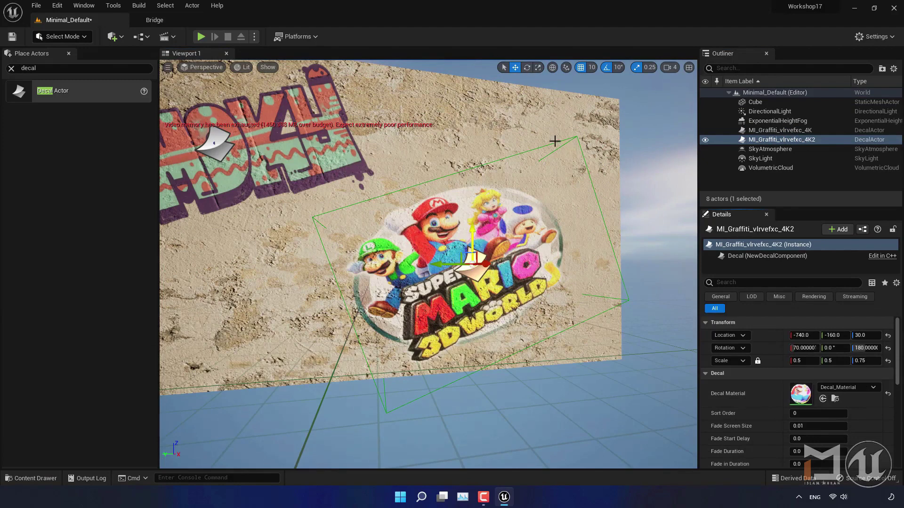
{"action": "left_click", "coordinate": [527, 68]}
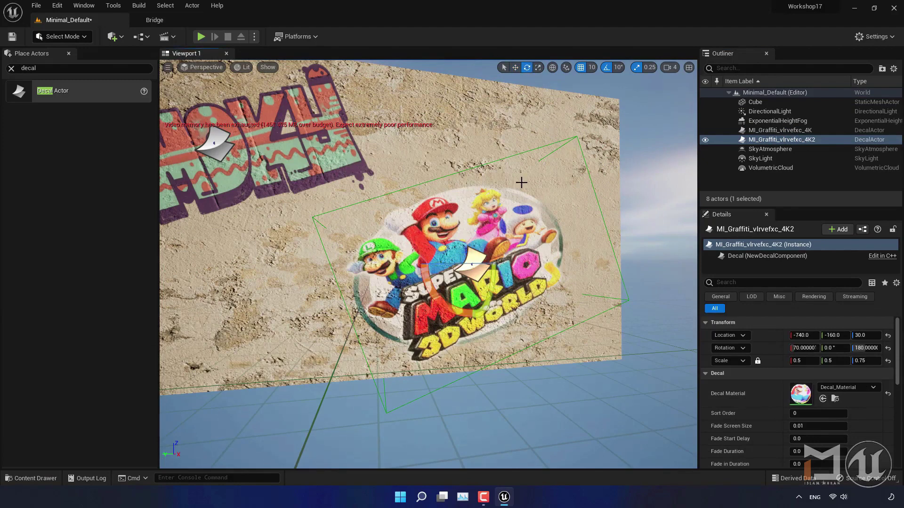
{"action": "left_click", "coordinate": [538, 68]}
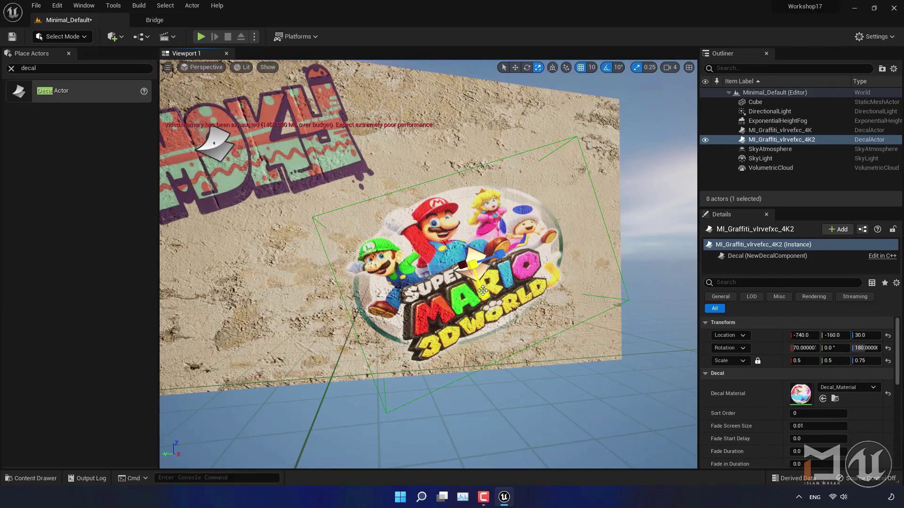
Stretch the Super Mario decal, then move it up and right to -740, -200, 80.
{"action": "mouse_move", "coordinate": [482, 289]}
{"action": "left_mouse_down"}
{"action": "mouse_move", "coordinate": [504, 339]}
{"action": "mouse_move", "coordinate": [482, 294]}
{"action": "left_mouse_up"}
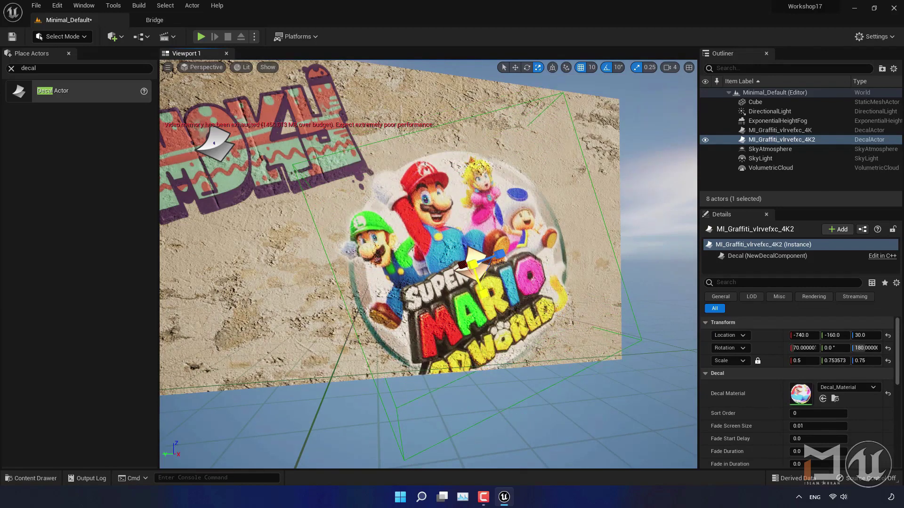
{"action": "left_click", "coordinate": [515, 68]}
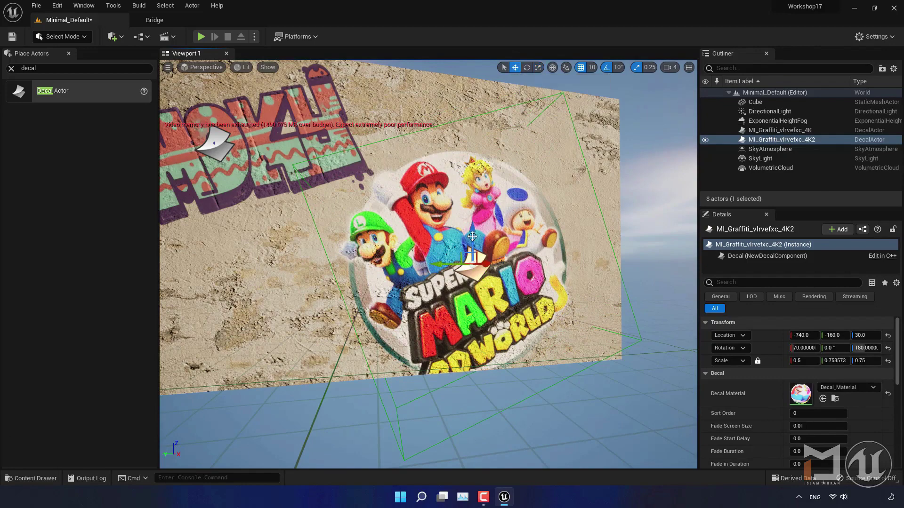
{"action": "left_click_drag", "start_coordinate": [473, 229], "coordinate": [473, 193]}
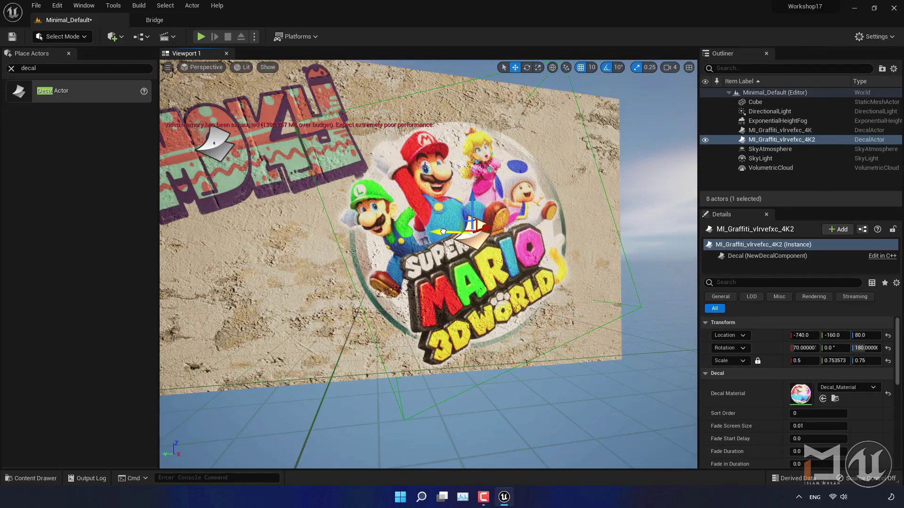
{"action": "left_click_drag", "start_coordinate": [443, 232], "coordinate": [467, 231]}
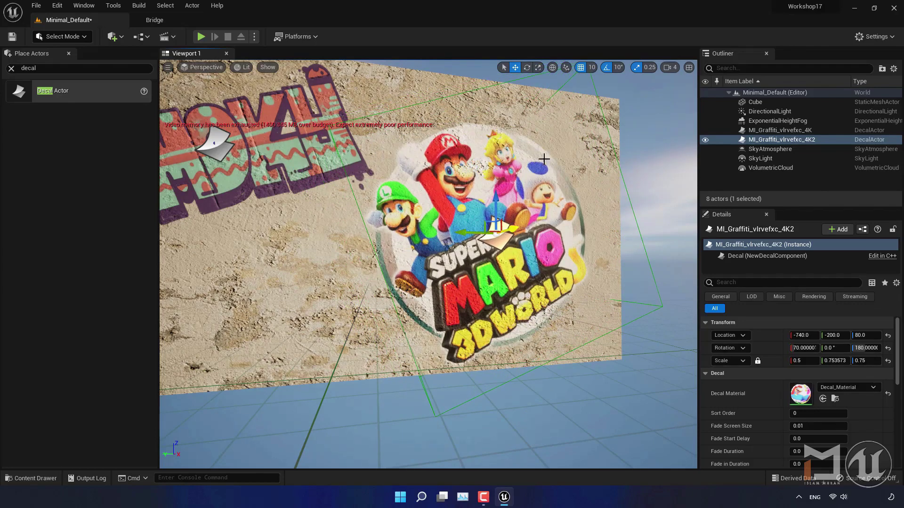
Deselect the decal, face the wall head-on, and preview it in Game View with G.
{"action": "left_click", "coordinate": [621, 129]}
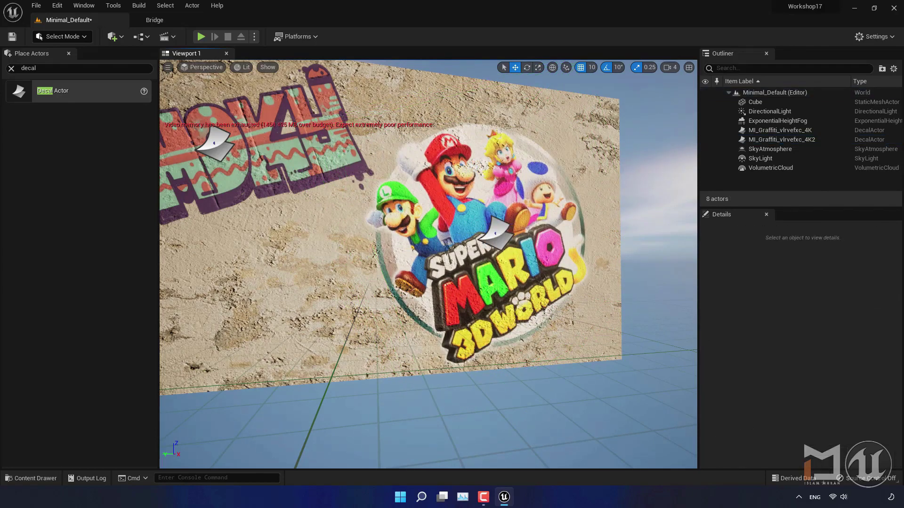
{"action": "right_click_drag", "start_coordinate": [621, 130], "coordinate": [565, 132]}
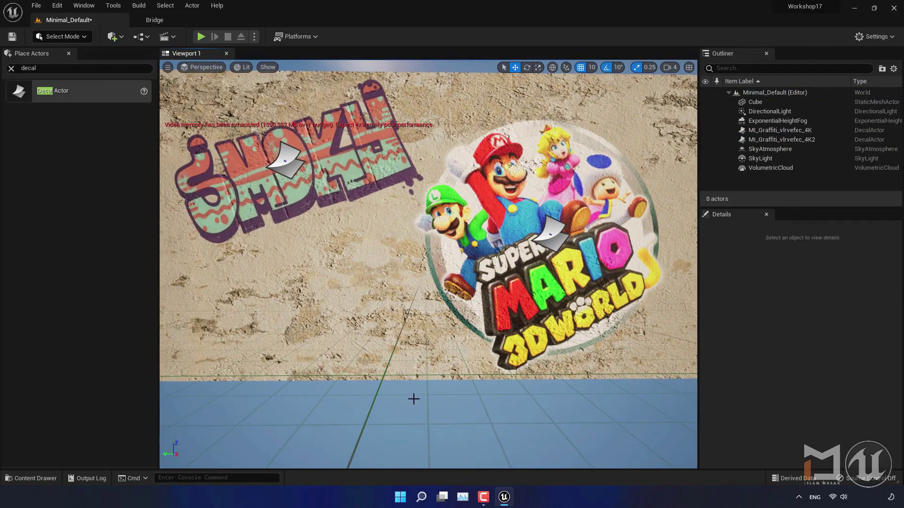
{"action": "key", "text": "g"}
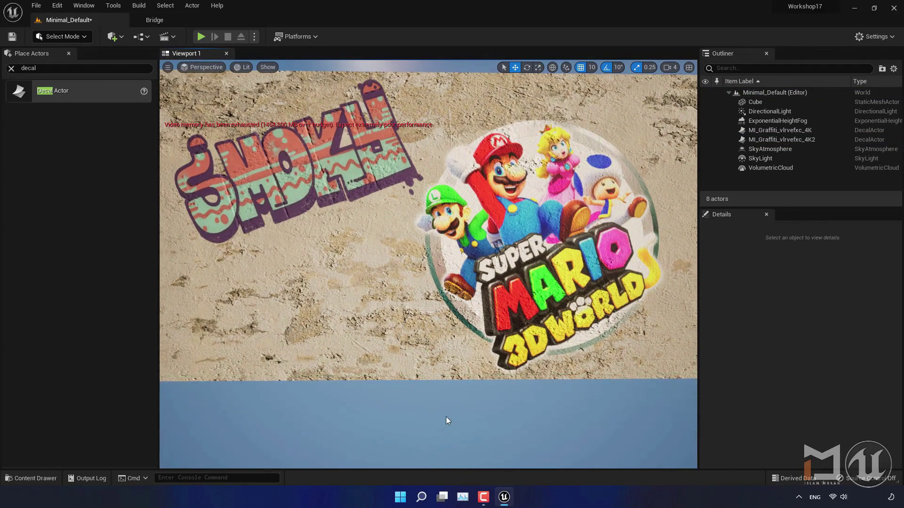